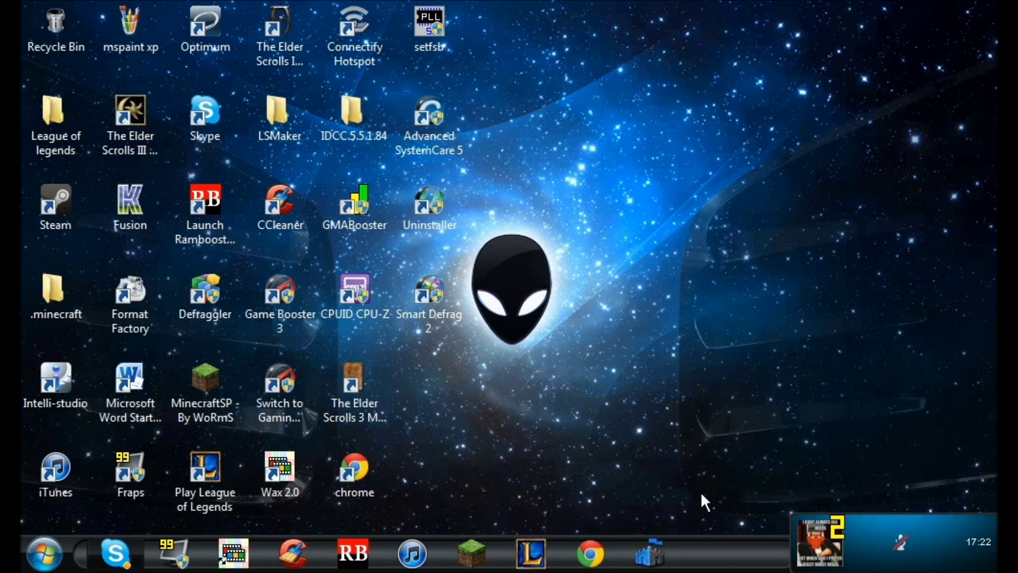
- Open the user's Temp folder by searching %temp% from the Start menu
mouse_move(901, 541)
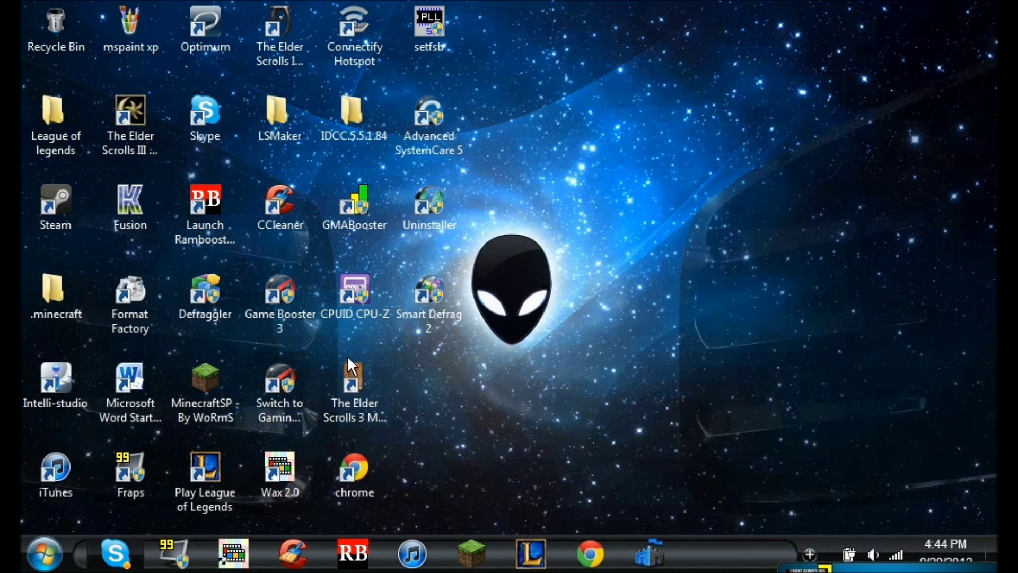
click(51, 561)
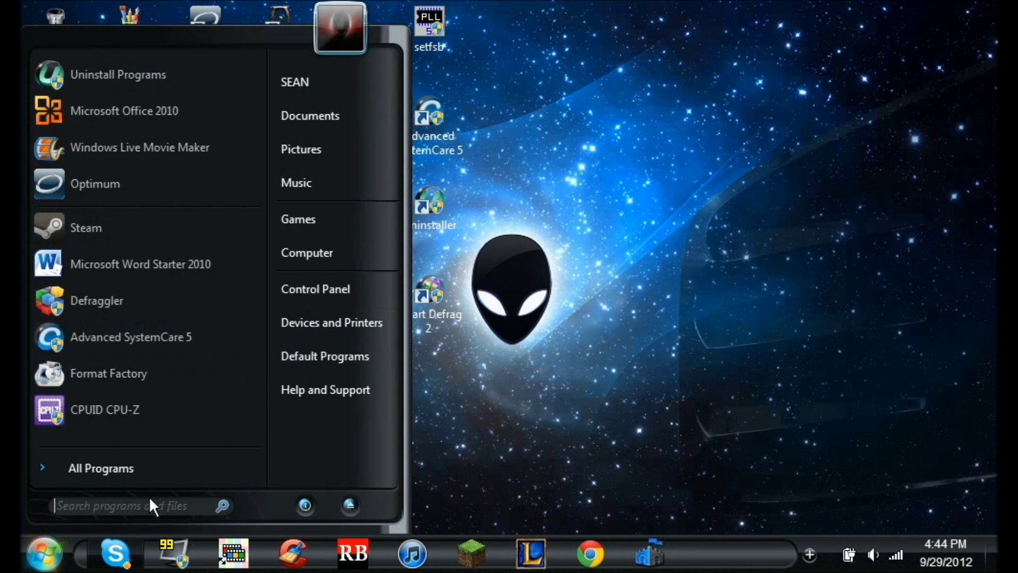
click(195, 506)
text(%temp%)
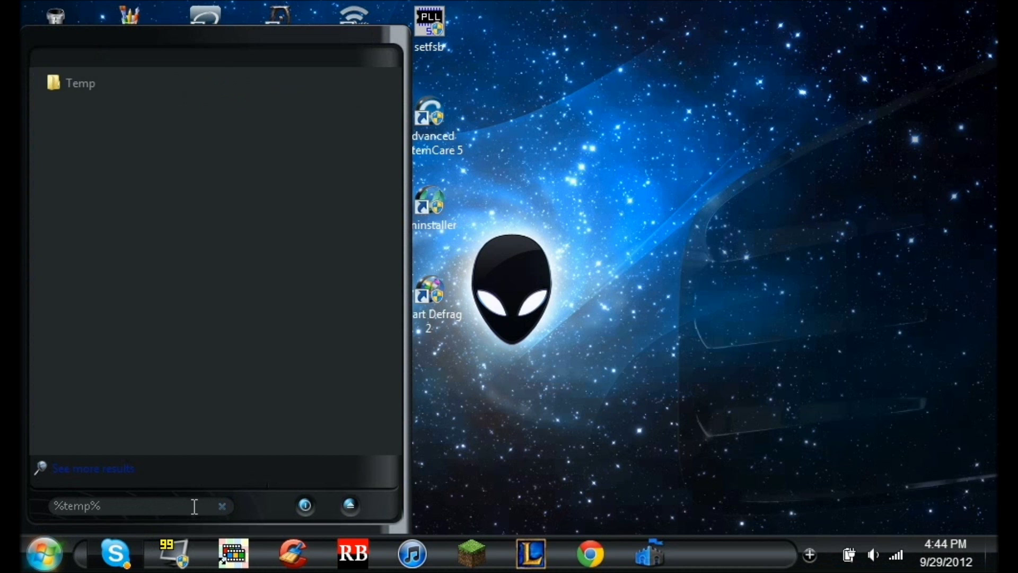
key(Return)
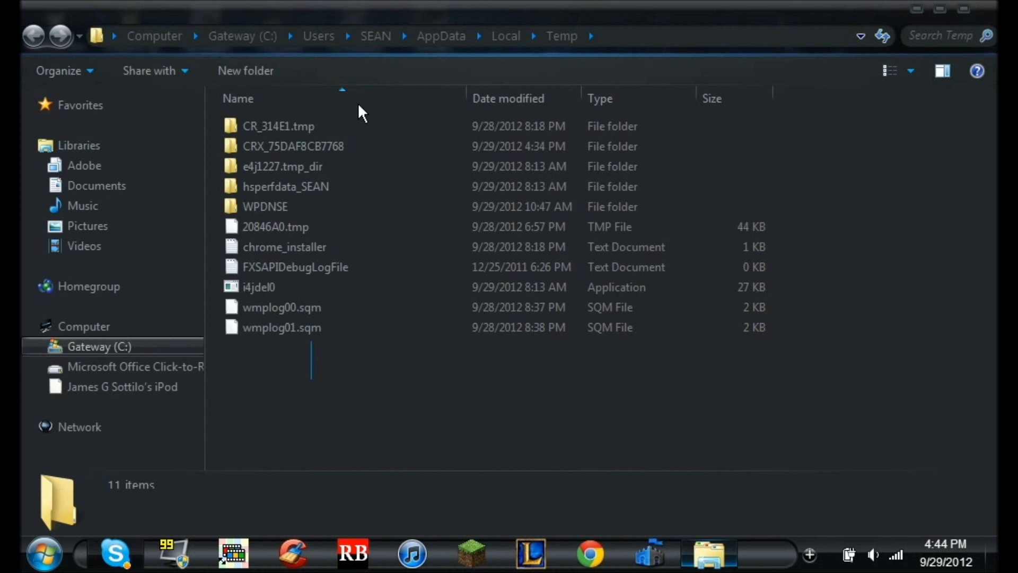
- Delete all 11 Temp items, skipping the in-use file, and close the folder
key(ctrl+a)
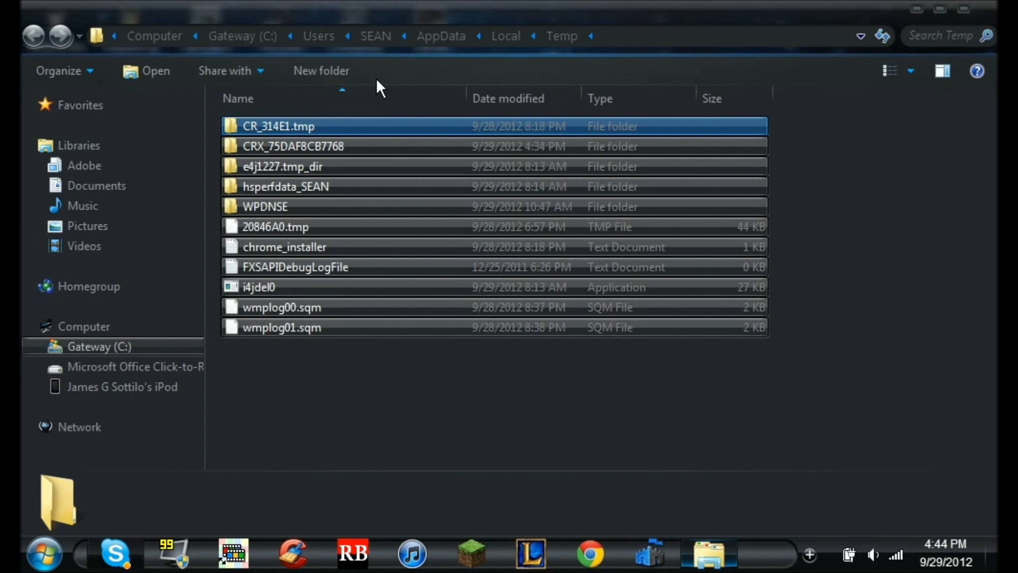
key(Delete)
key(Return)
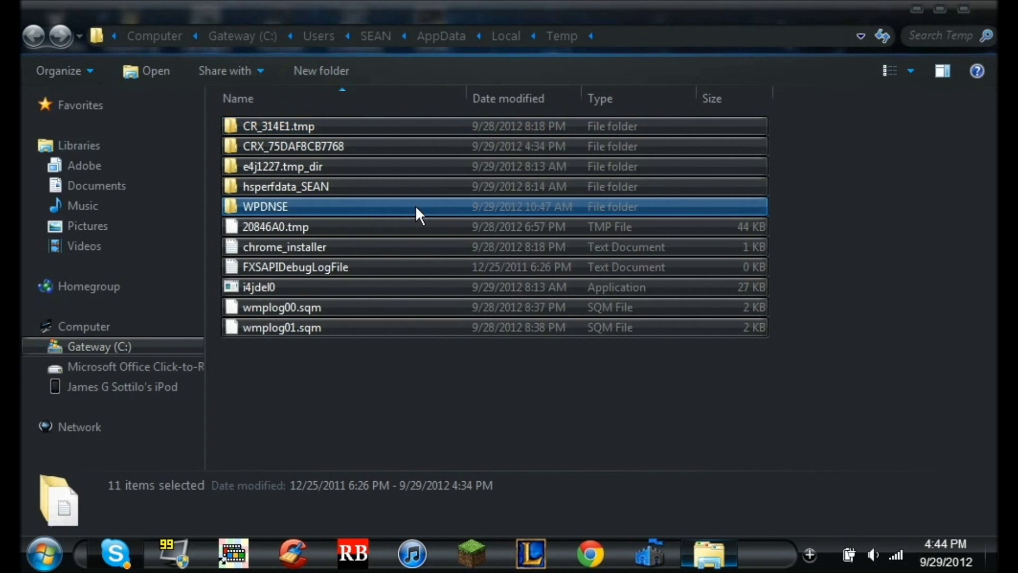
click(570, 353)
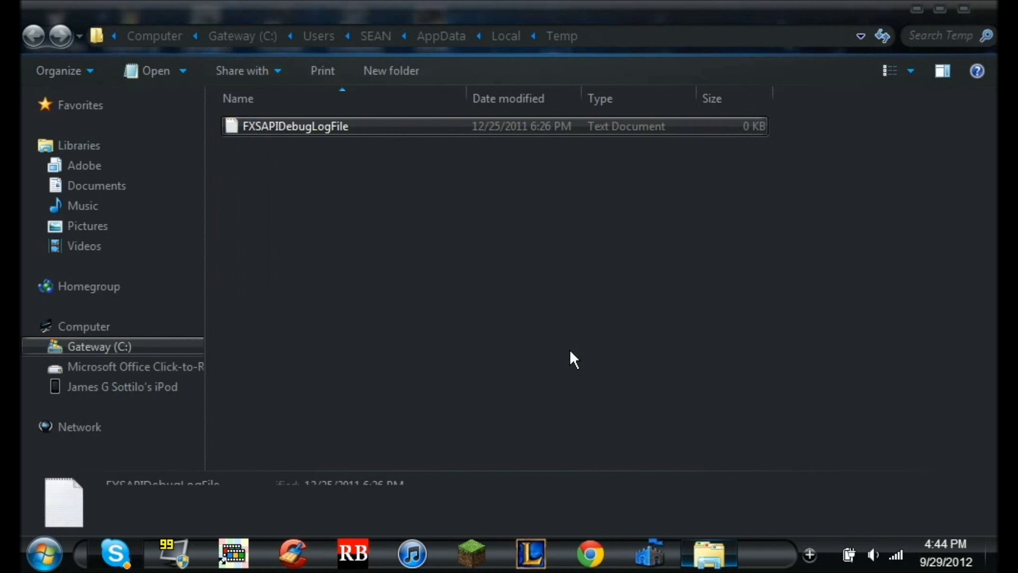
click(963, 9)
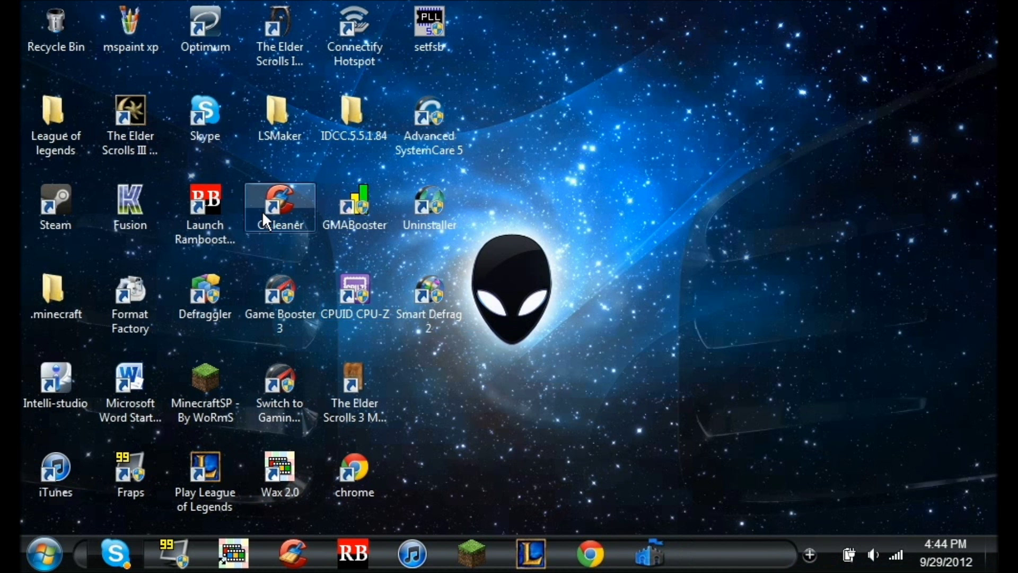
- Open System Properties on the Advanced tab via Computer > Properties > Advanced system settings
click(43, 554)
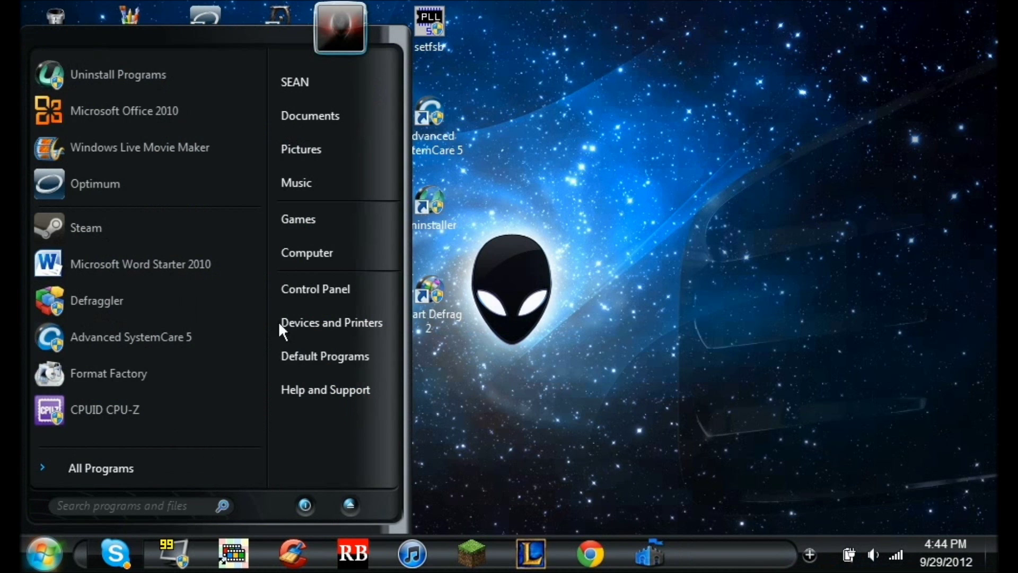
right_click(334, 255)
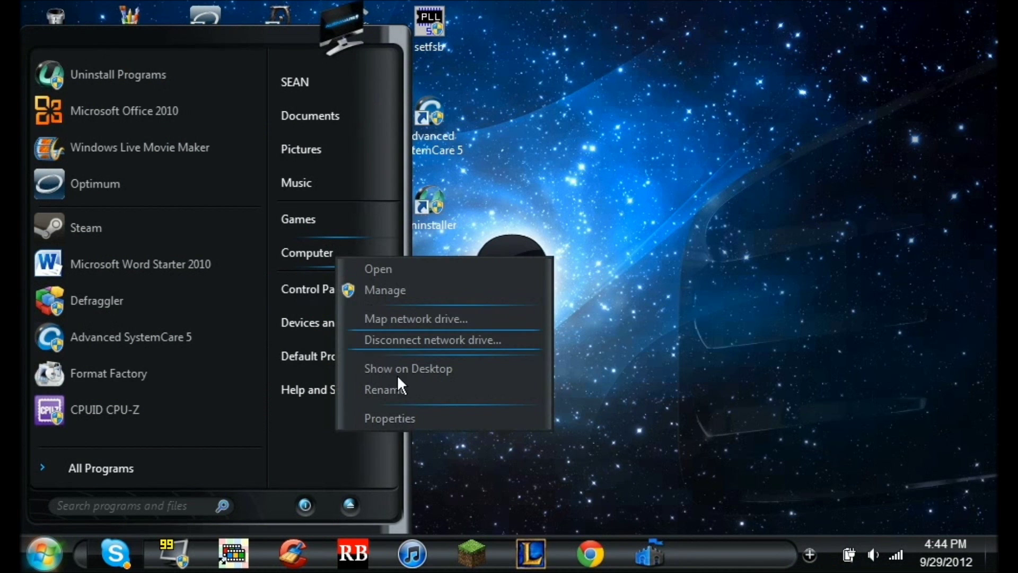
click(393, 418)
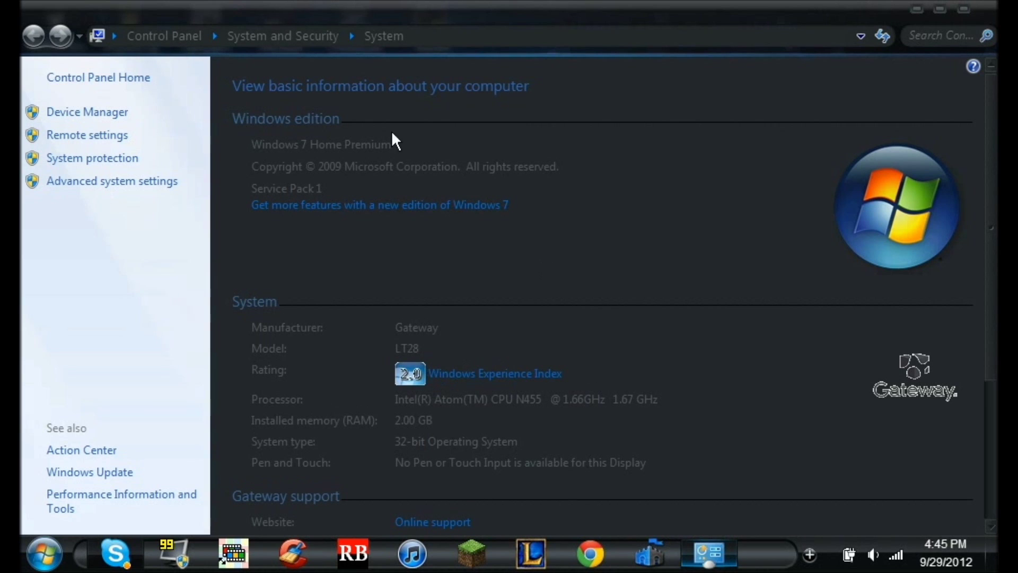
click(157, 183)
drag(339, 87, 334, 49)
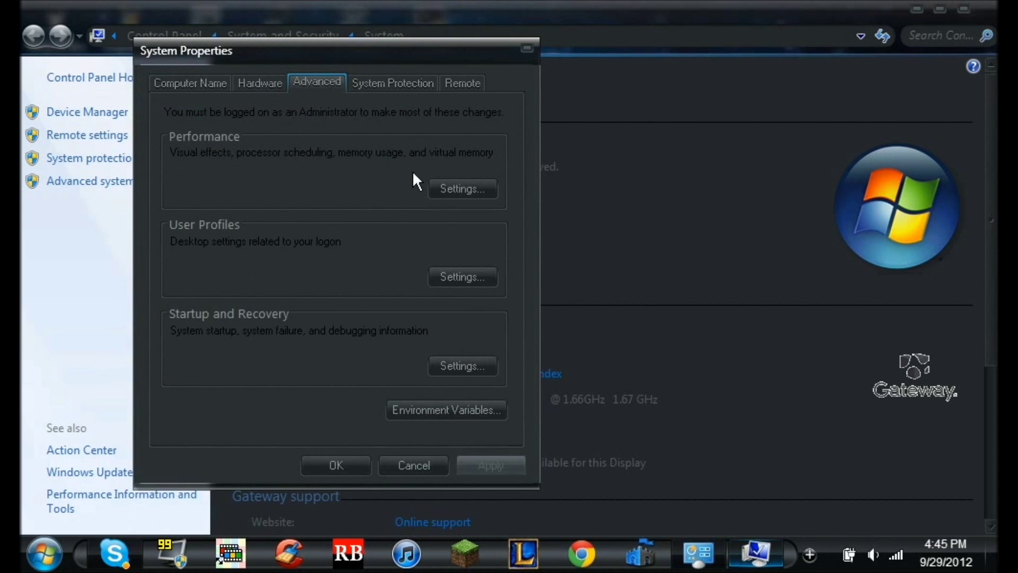
- Inspect the 5000 MB paging file in Performance Options without changes, then close System Properties
click(437, 185)
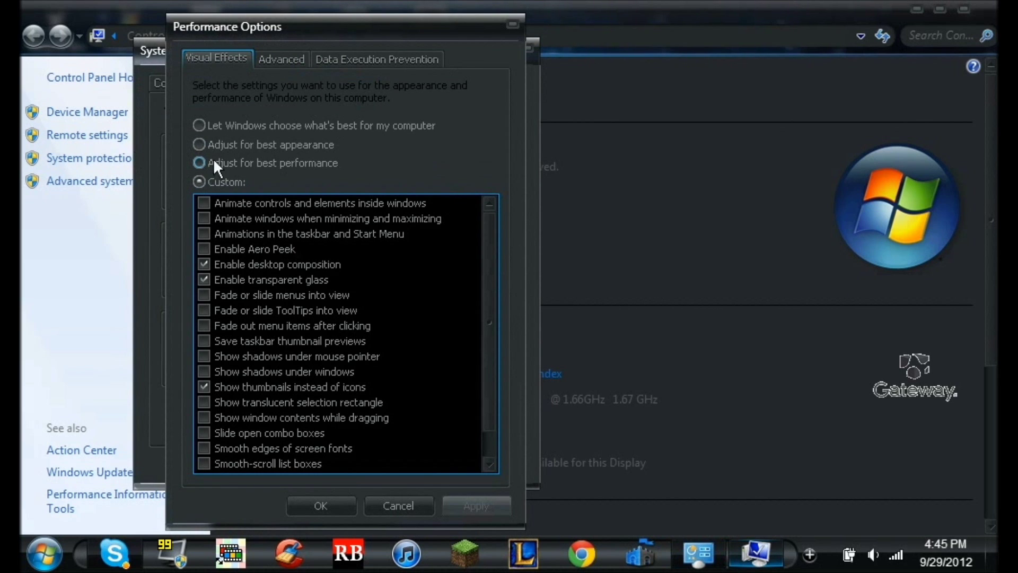
click(288, 59)
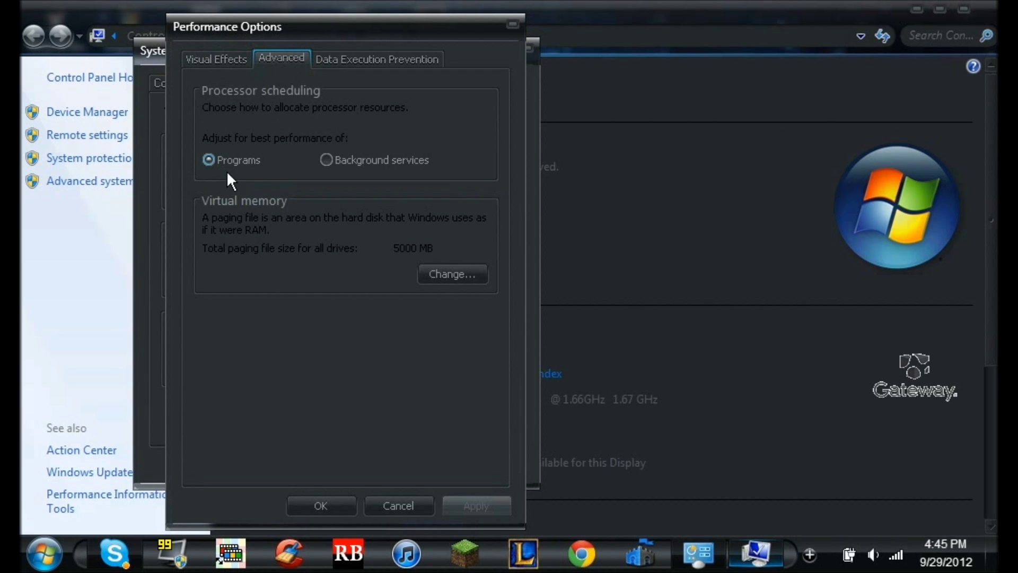
click(427, 274)
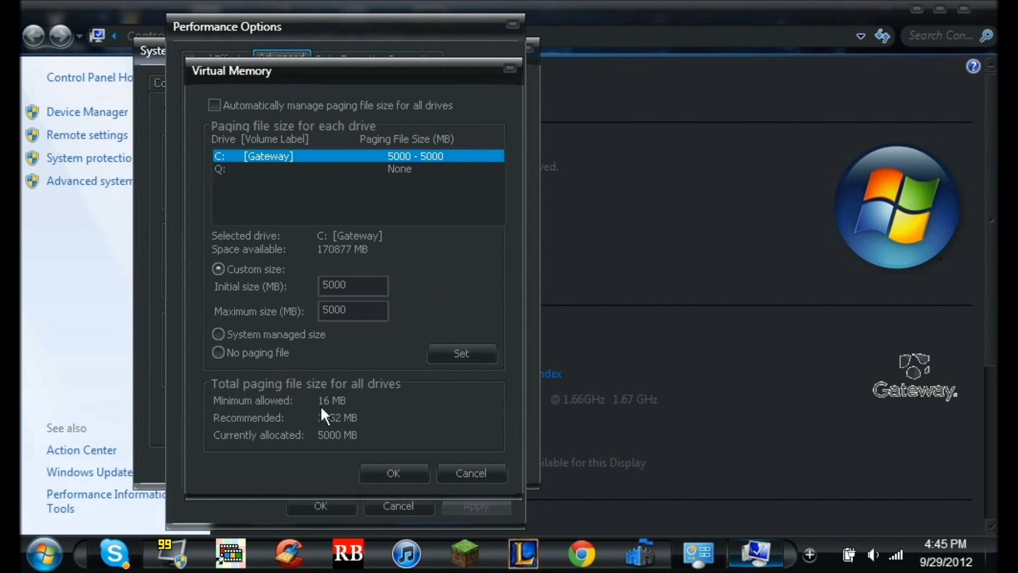
click(346, 291)
drag(346, 291, 297, 287)
click(368, 311)
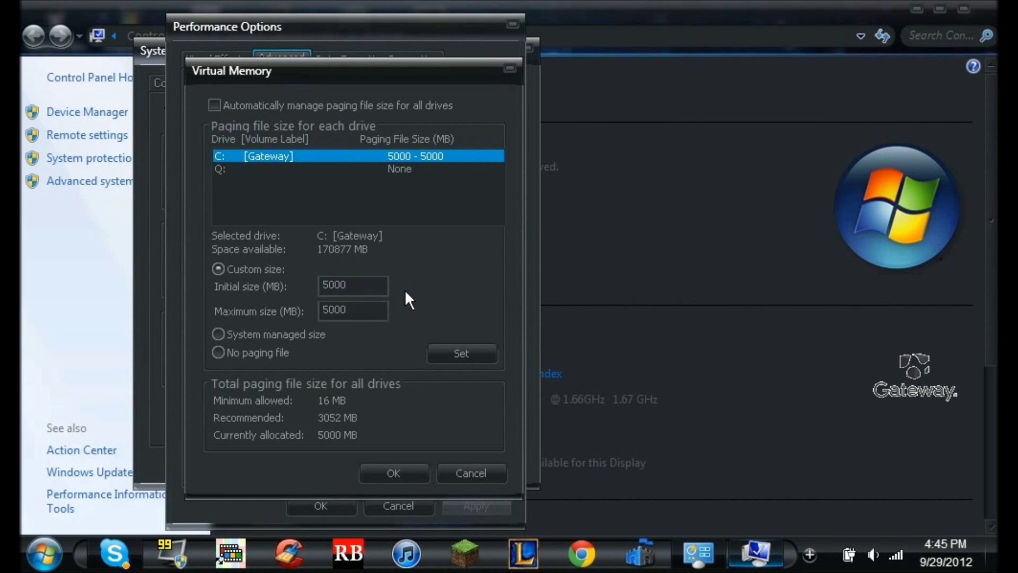
click(452, 473)
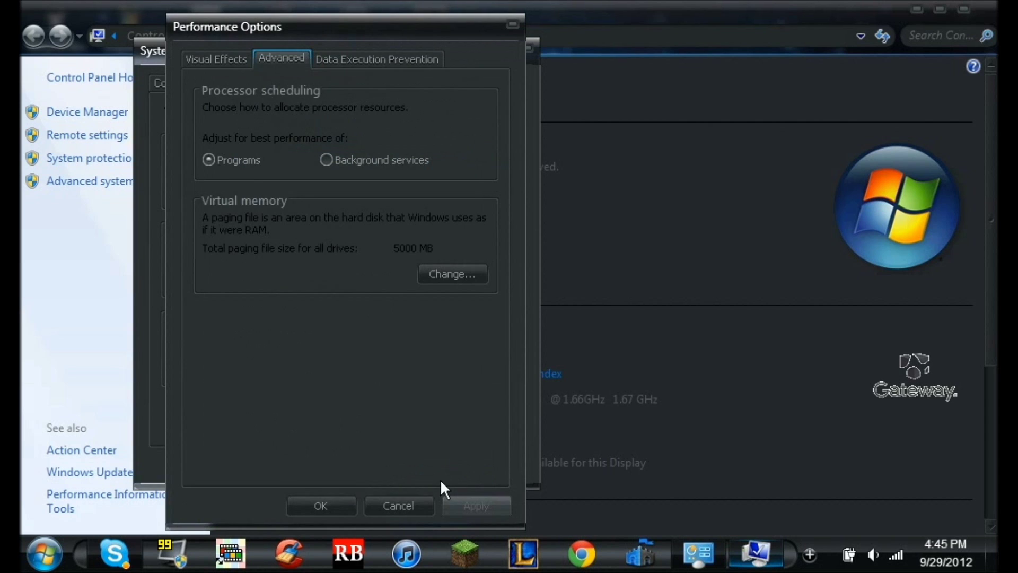
click(329, 502)
click(526, 51)
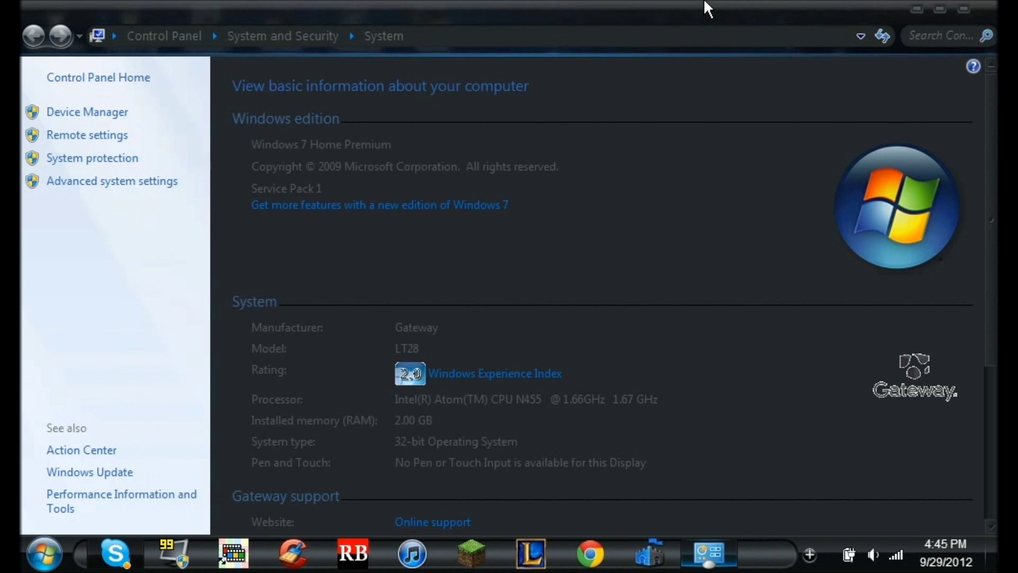
- Close the System control panel window and select the CCleaner desktop shortcut
click(961, 7)
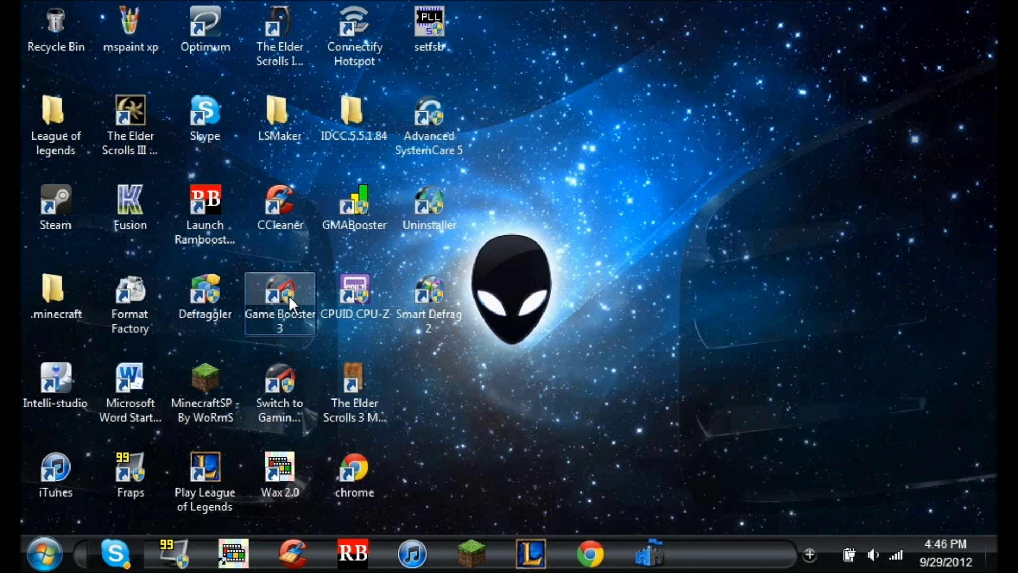
click(292, 206)
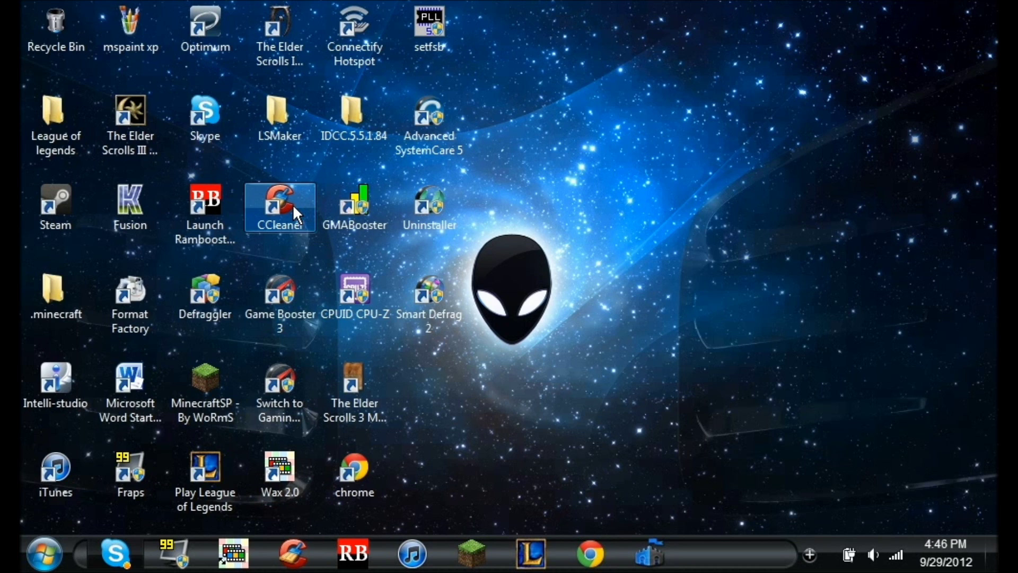
- Launch CCleaner, analyze about 246 MB of junk, run the cleaner, and minimize it
double_click(293, 205)
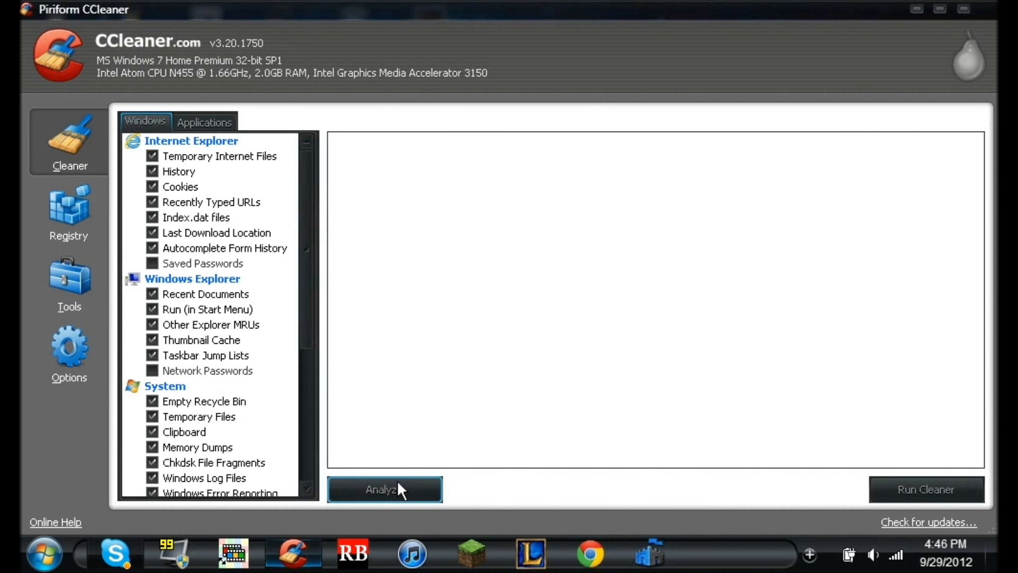
click(397, 481)
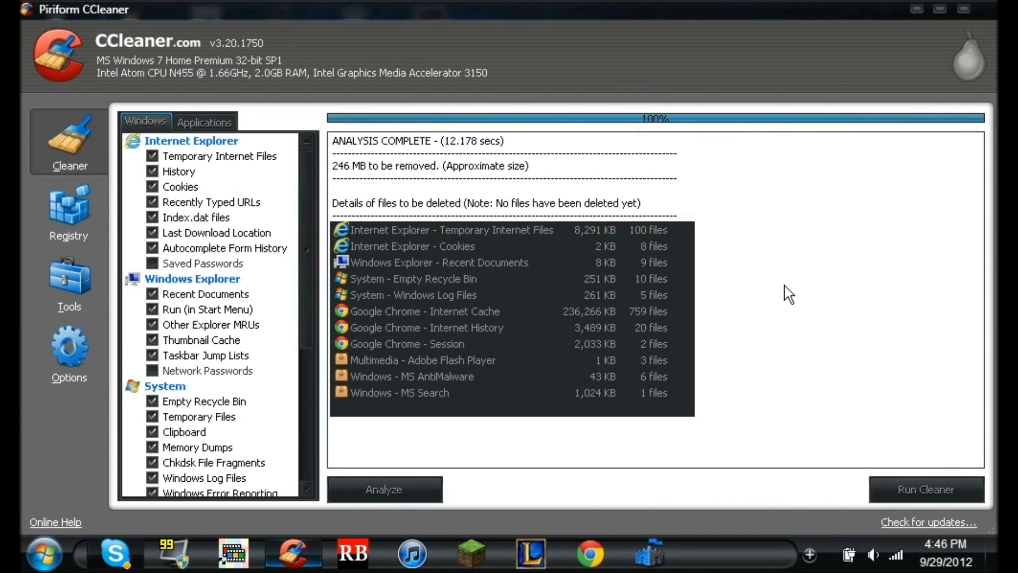
click(885, 482)
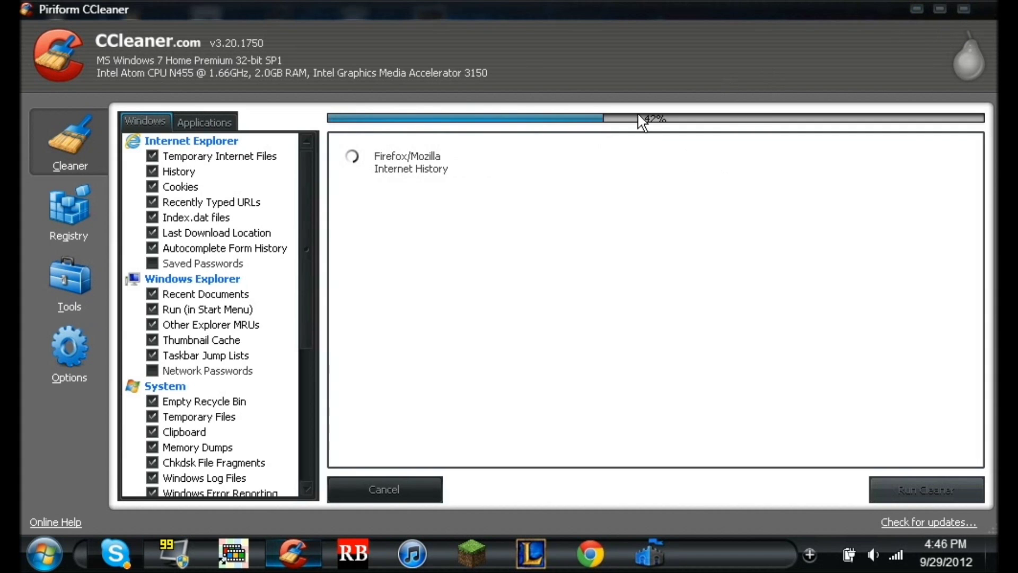
click(920, 9)
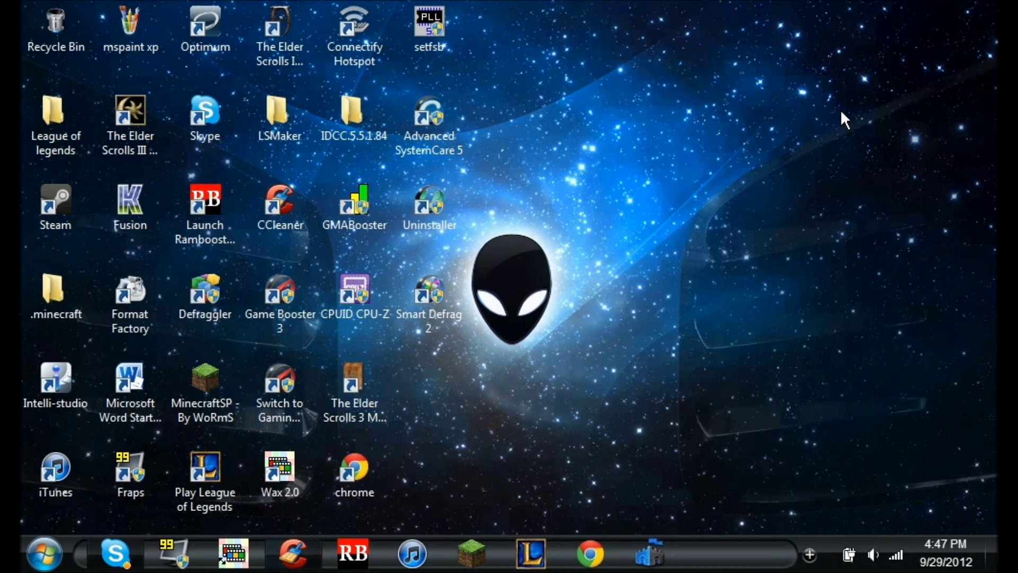
- Launch Smart Defrag 2 via Start menu search and check CCleaner's finished 253 MB cleanup
click(43, 553)
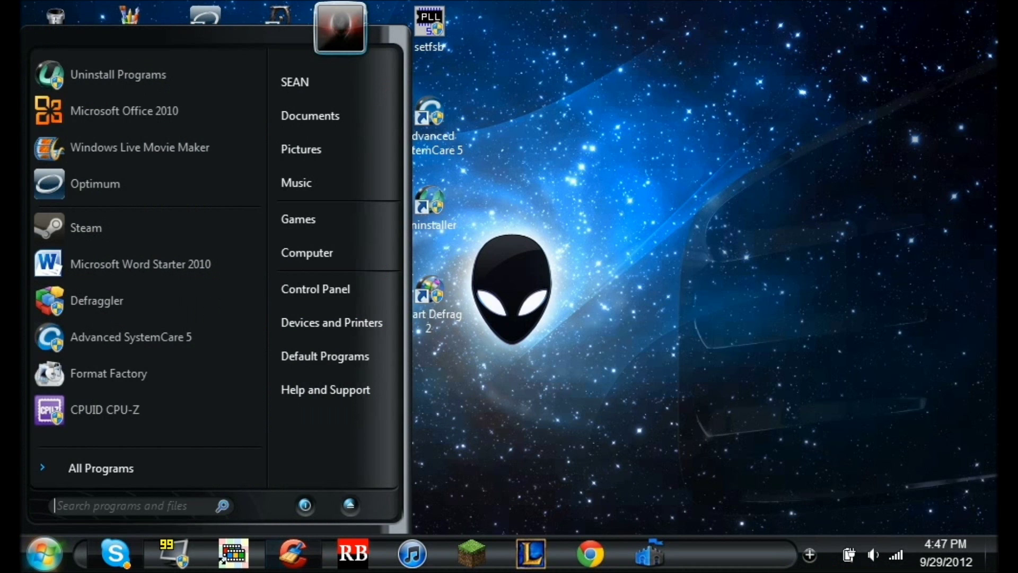
text(smart)
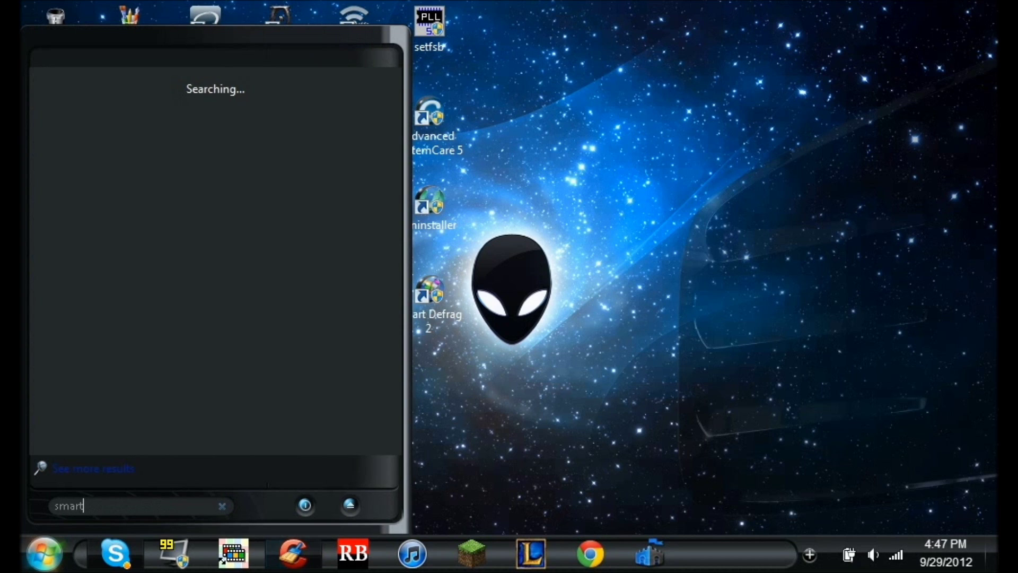
text(defrag)
key(BackSpace)
key(BackSpace)
key(BackSpace)
key(BackSpace)
key(BackSpace)
key(BackSpace)
text(defrag)
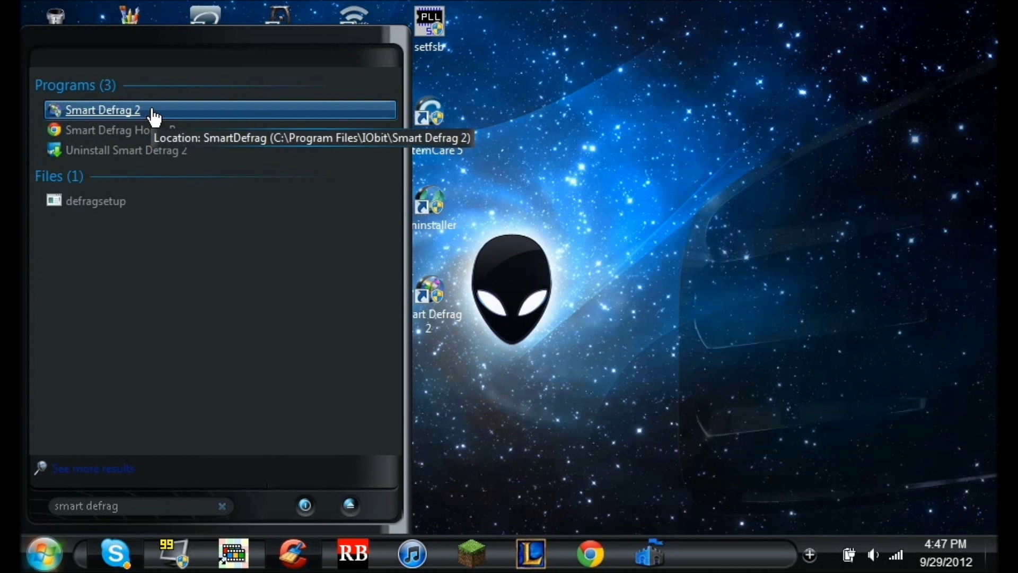
click(147, 113)
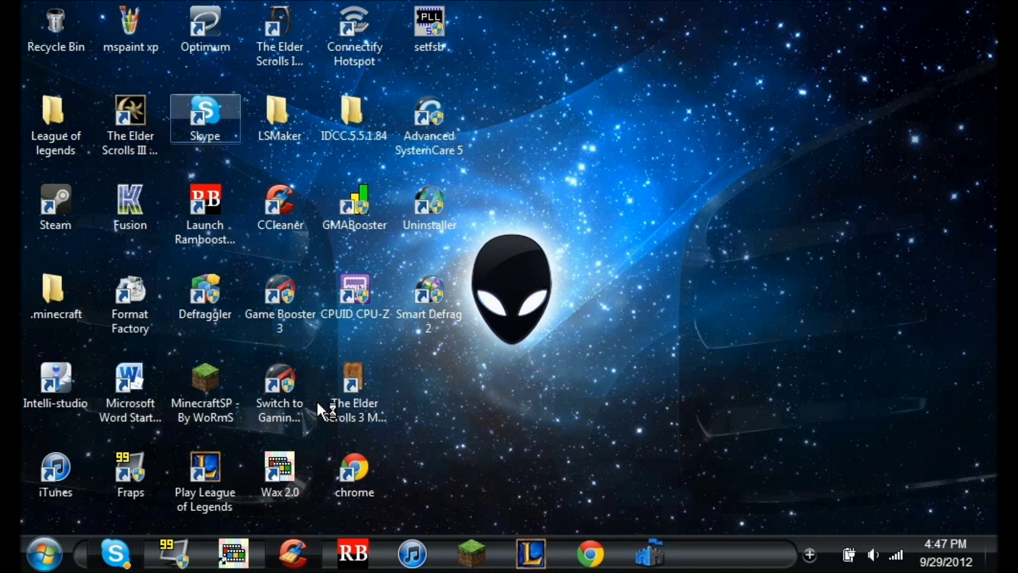
click(307, 561)
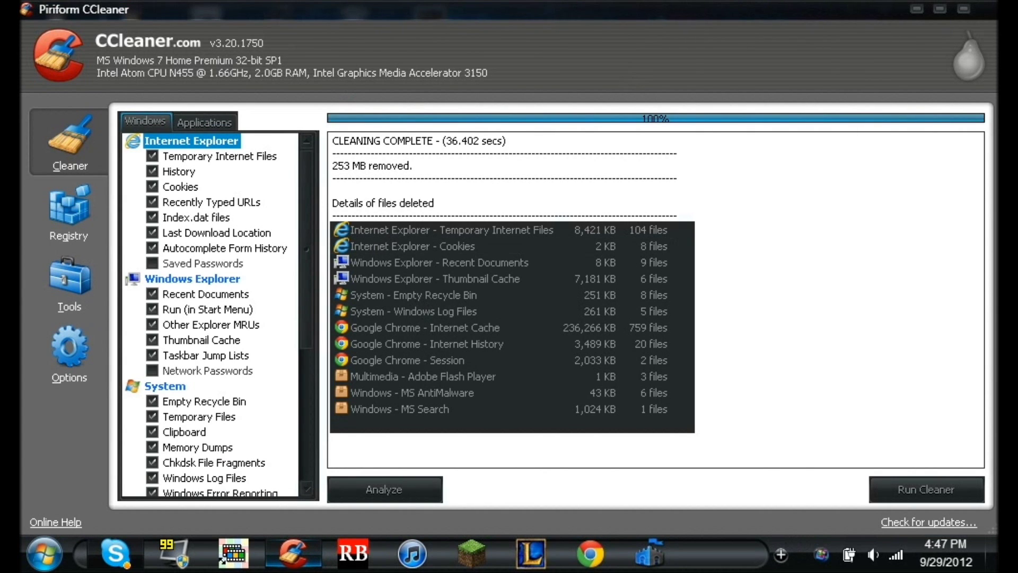
click(969, 9)
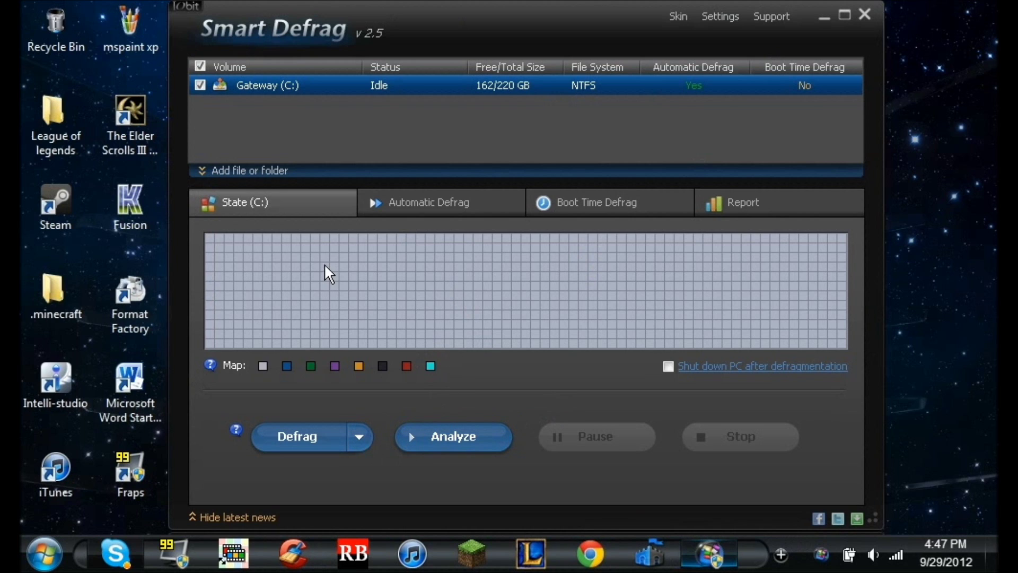
- View Smart Defrag's defrag modes for drive C: and close it without defragmenting
click(360, 443)
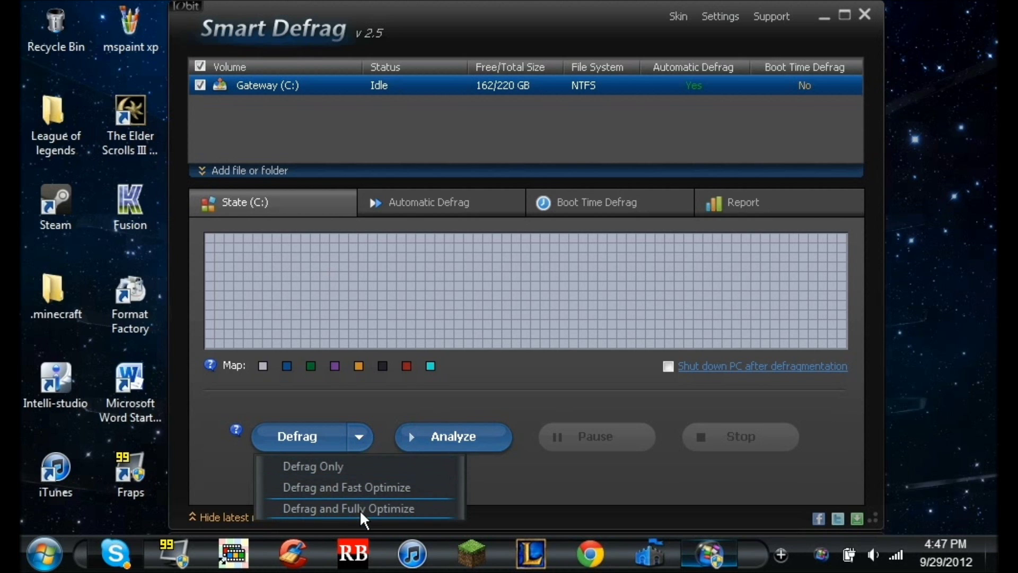
click(866, 14)
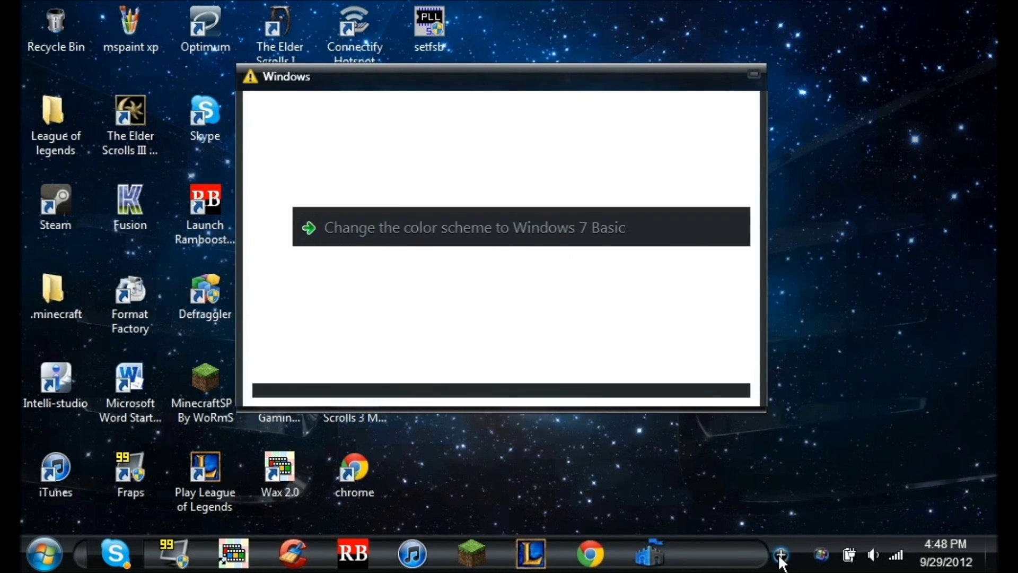
- Dismiss the color-scheme performance warning, keeping the current scheme, and check the hidden tray icons
click(780, 554)
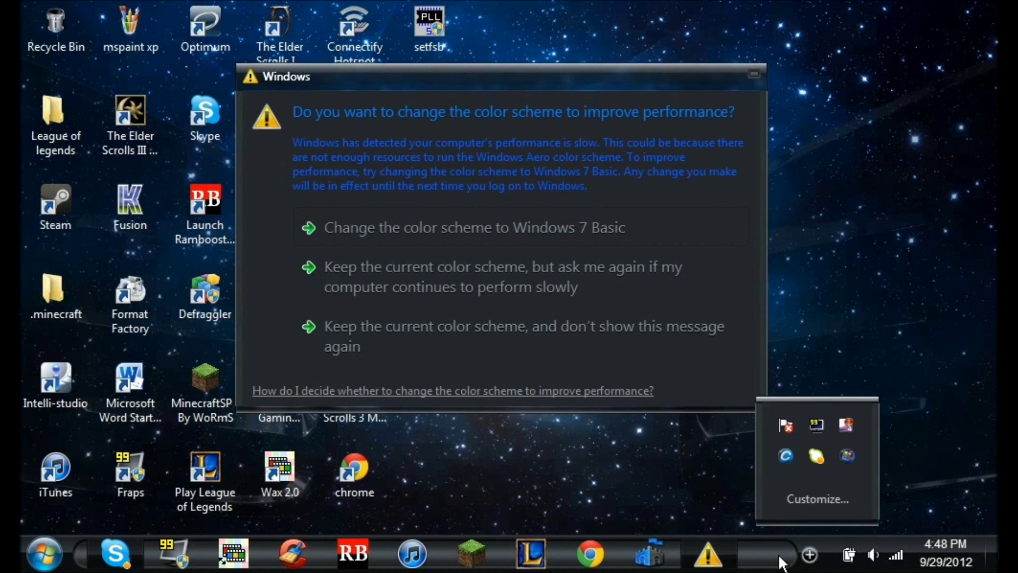
click(511, 459)
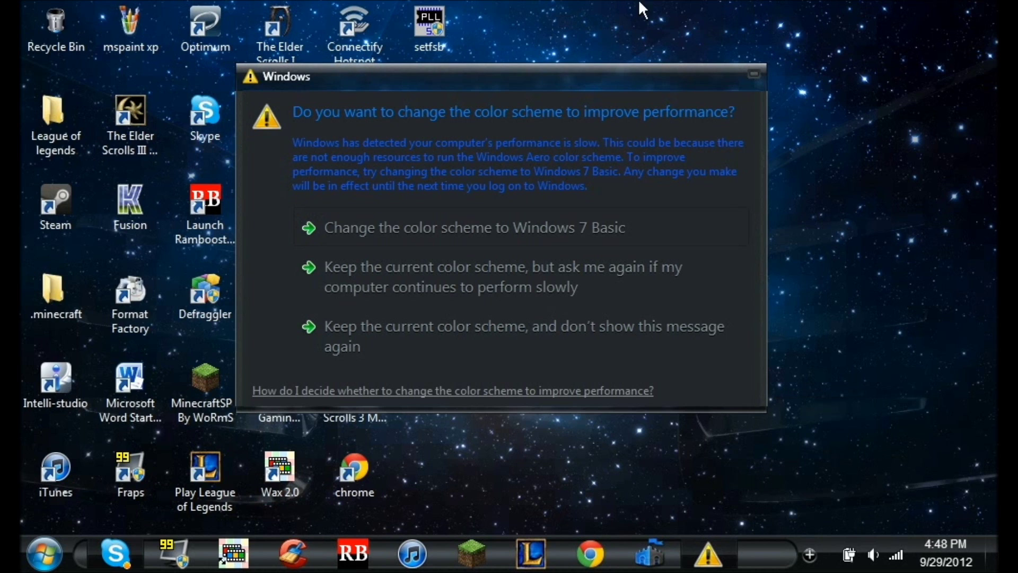
click(748, 74)
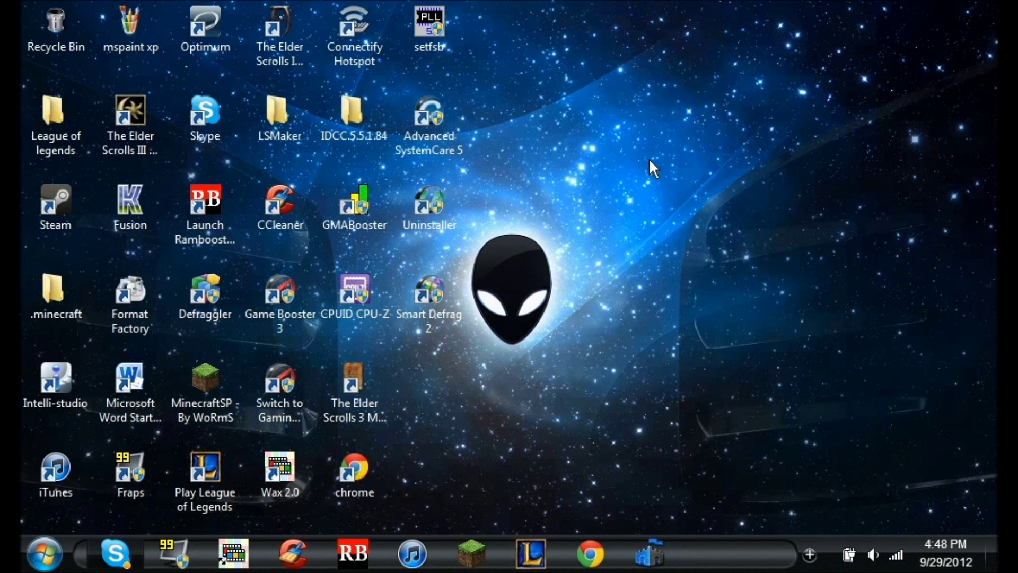
click(809, 554)
click(805, 556)
- Launch Advanced SystemCare 5 from its desktop shortcut and check the notification-area icons
double_click(433, 137)
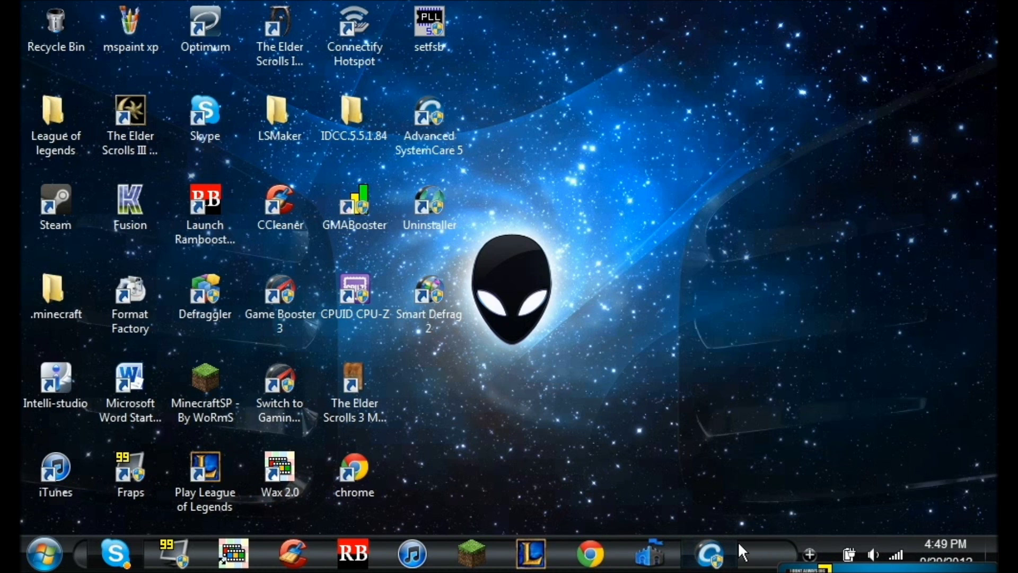
click(807, 551)
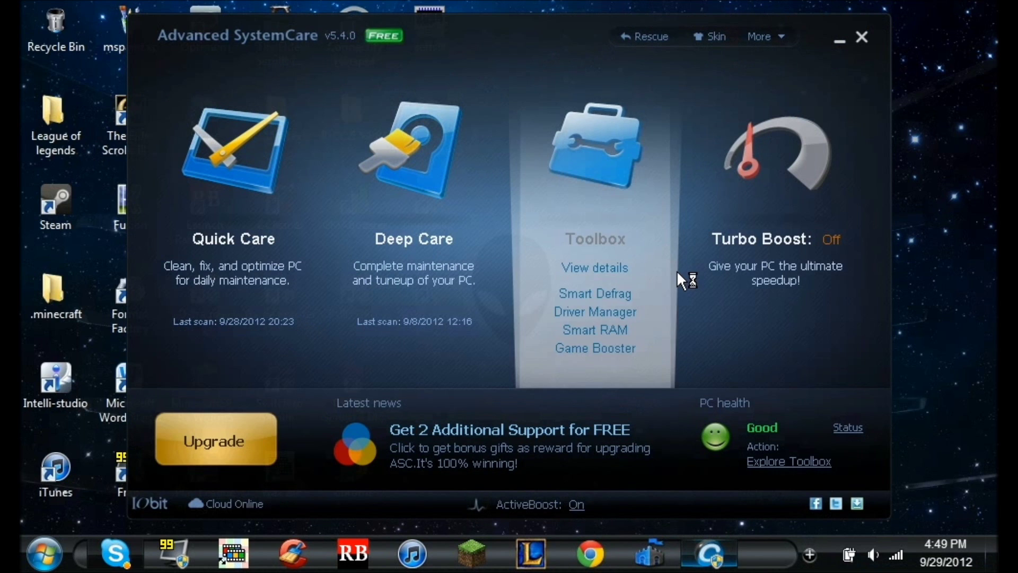
mouse_move(725, 308)
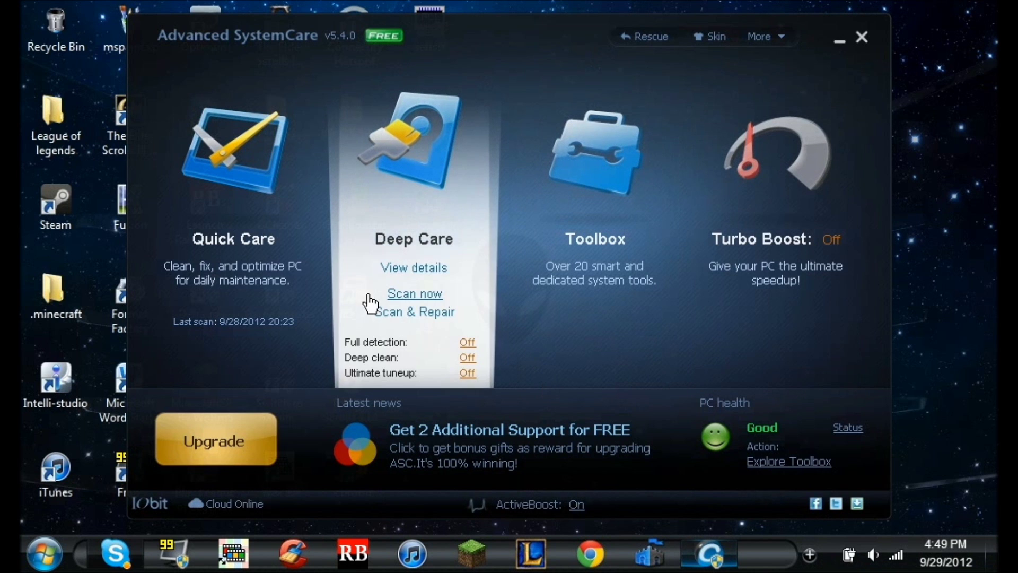
- Turn on Advanced SystemCare's Turbo Boost from its tile, with Game as the boost type
mouse_move(591, 254)
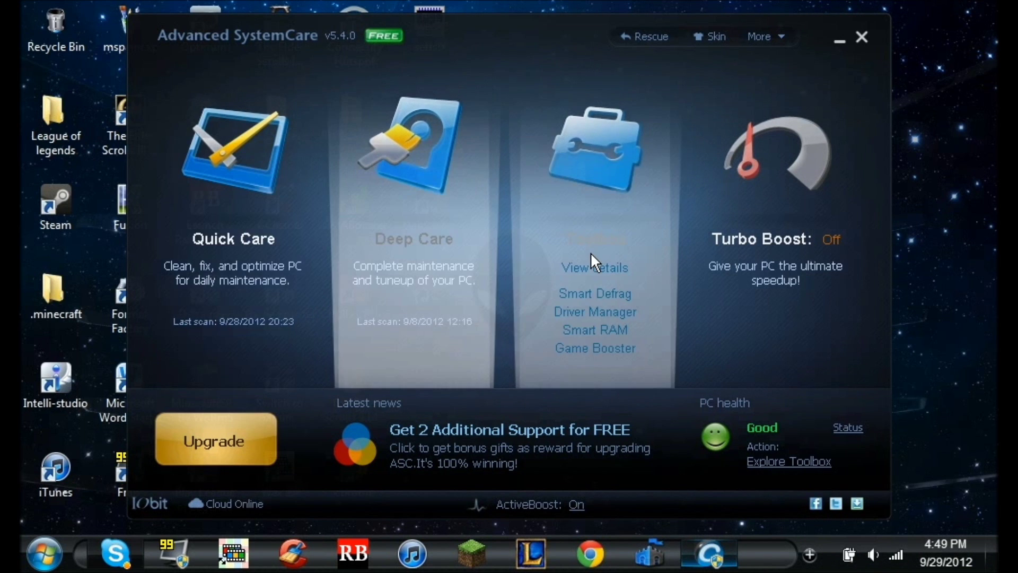
mouse_move(723, 272)
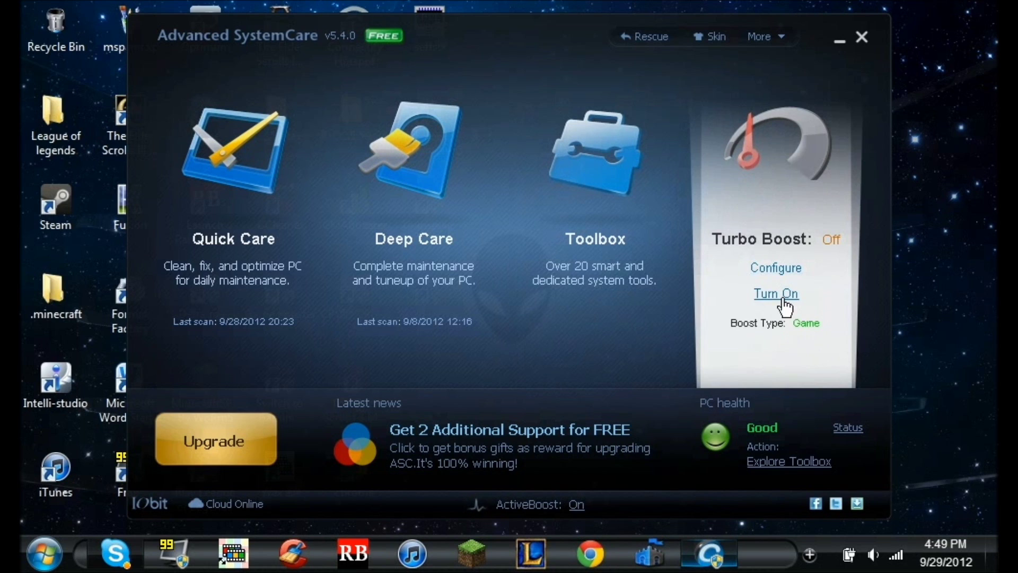
click(783, 300)
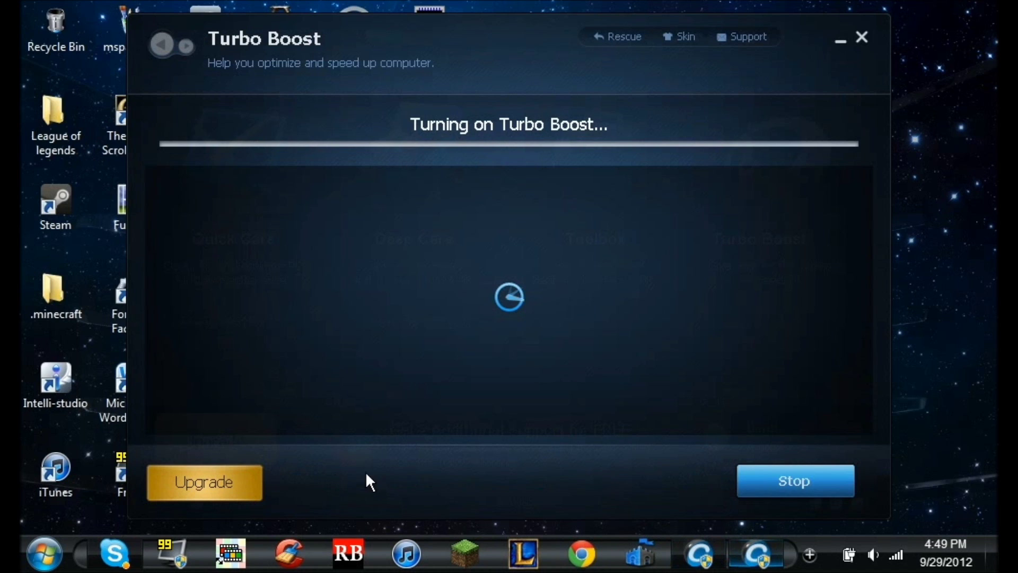
- Exit Smart Defrag and Fraps from the tray so Turbo Boost finishes turning on
click(810, 552)
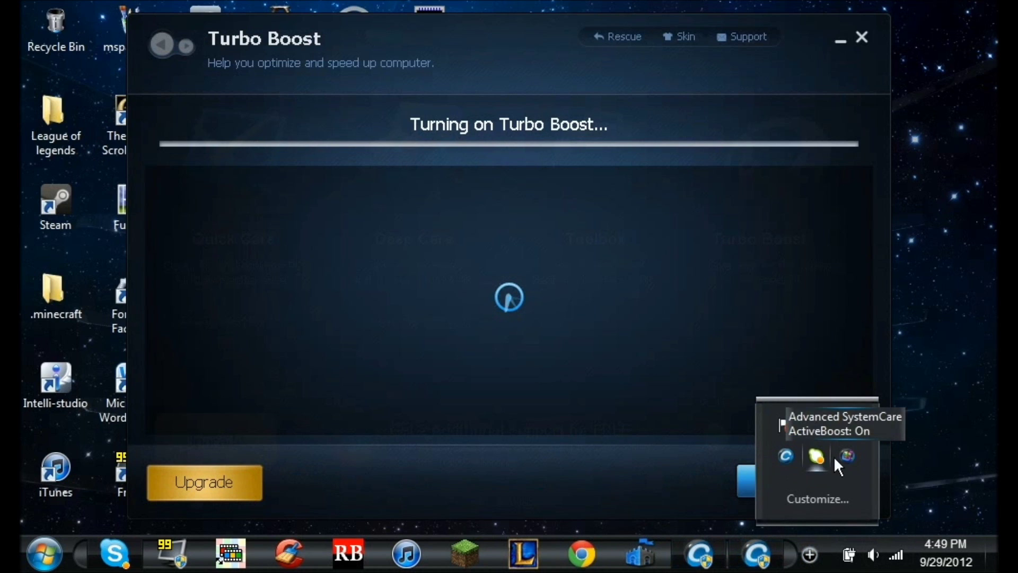
right_click(846, 456)
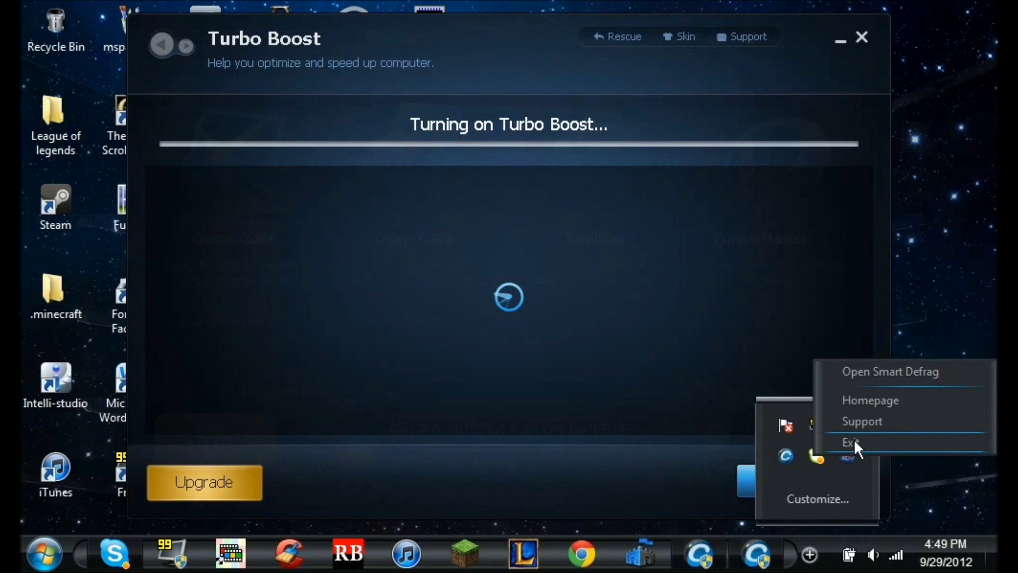
click(854, 445)
right_click(811, 428)
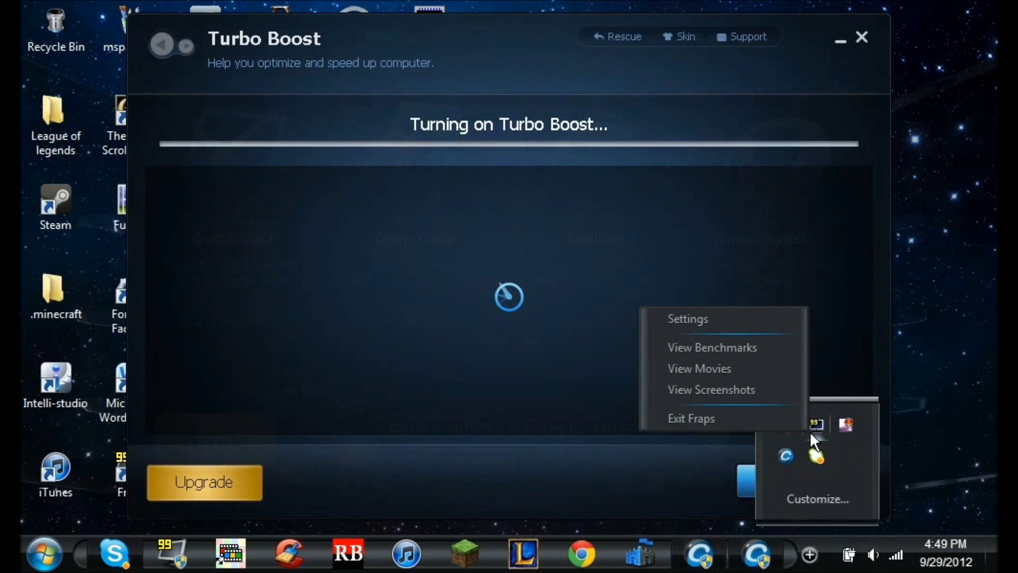
click(794, 418)
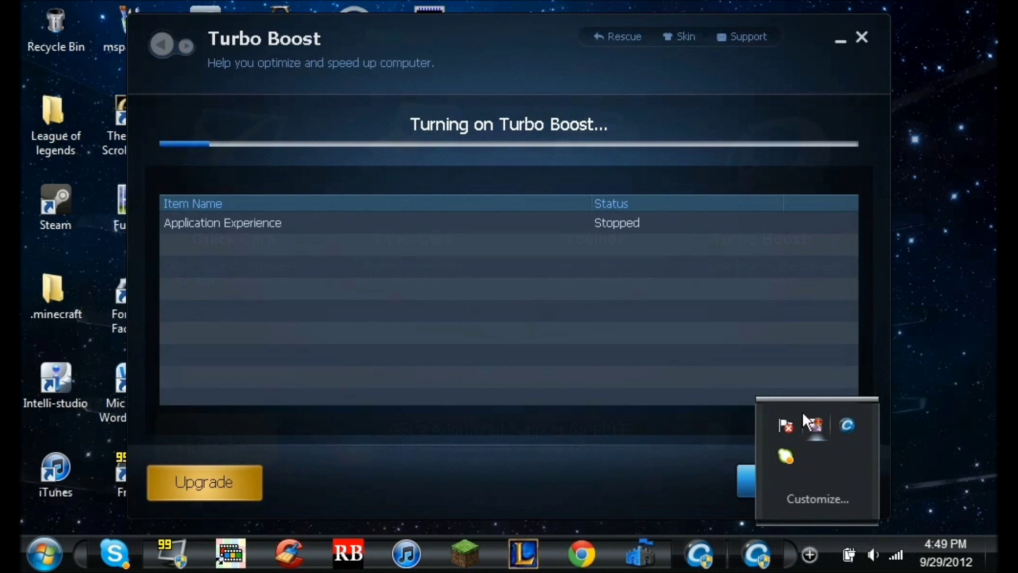
click(670, 473)
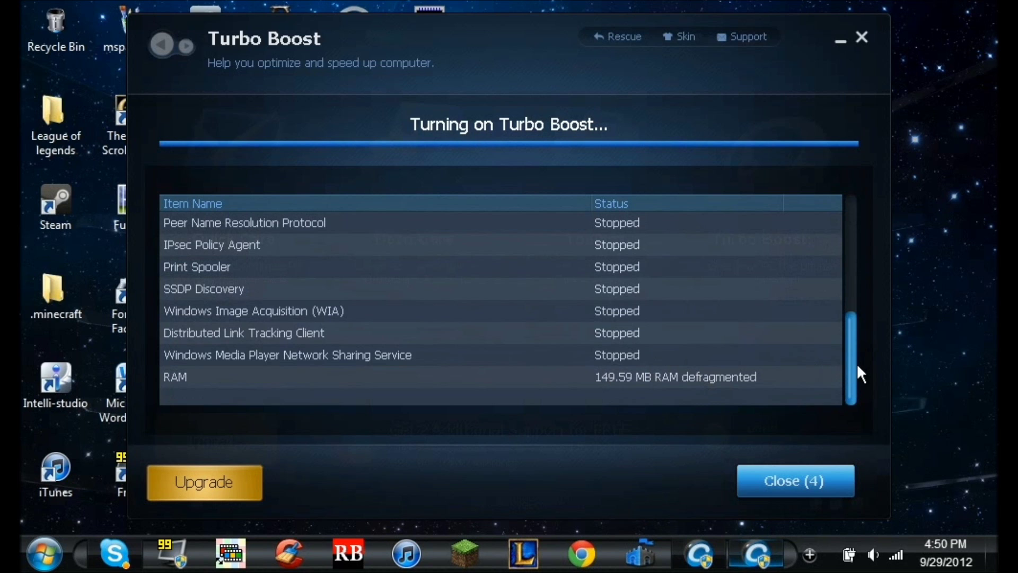
drag(857, 365, 841, 199)
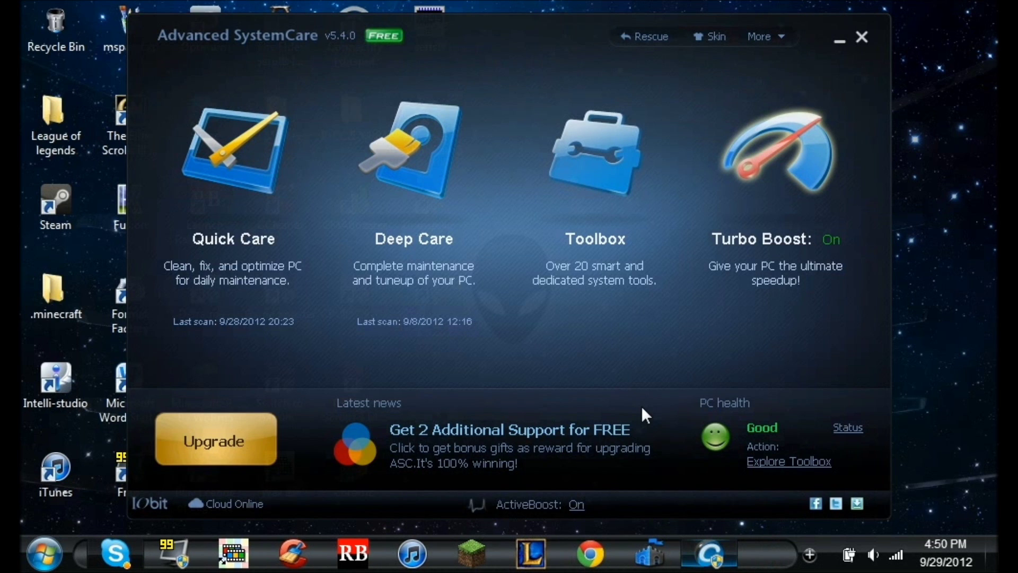
- Launch IObit Smart RAM from the Toolbox's Recently list
mouse_move(615, 277)
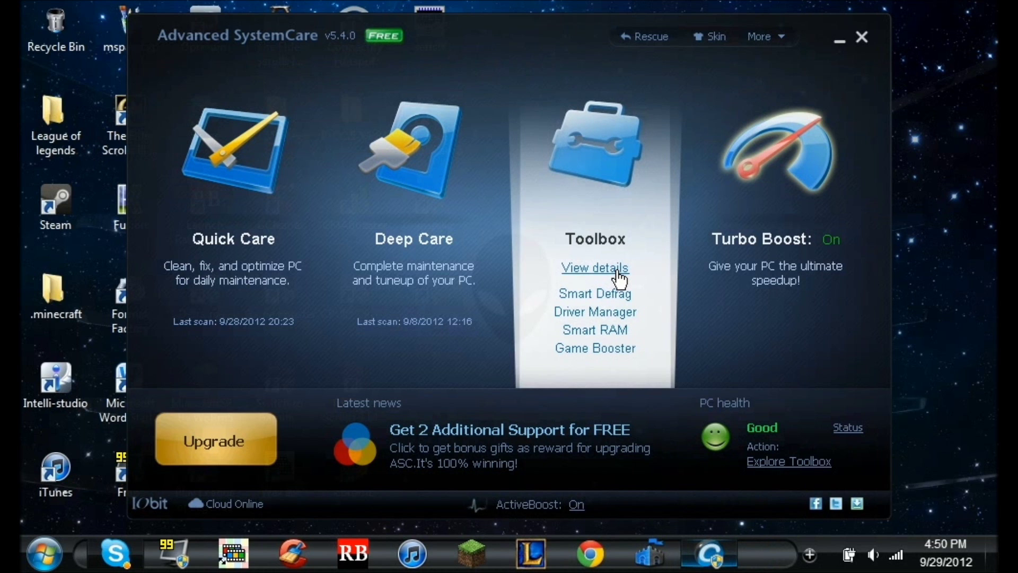
mouse_move(473, 233)
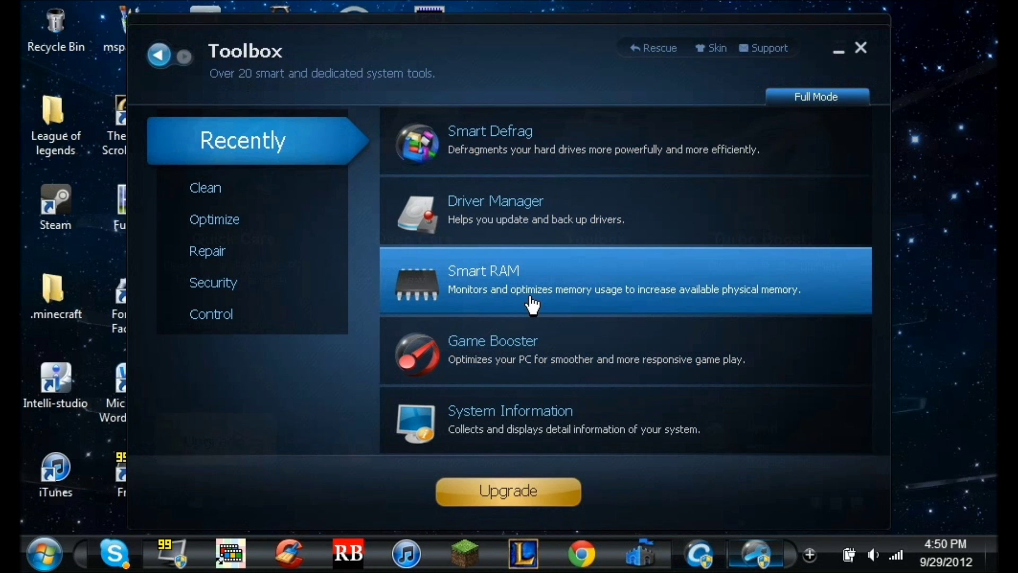
click(630, 290)
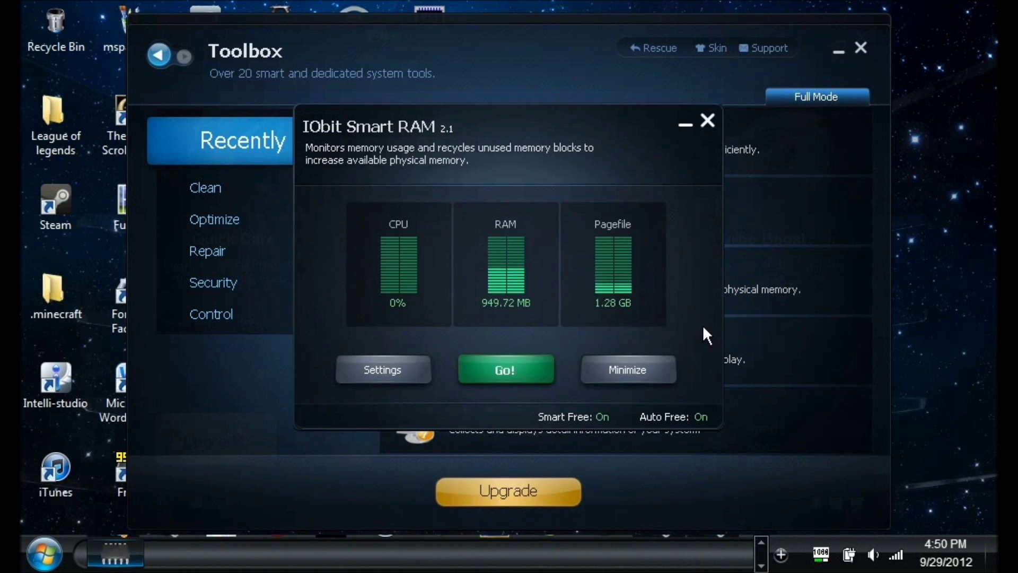
- Run a Go! memory clean in Smart RAM, releasing 279.77 MB, then close it
click(533, 368)
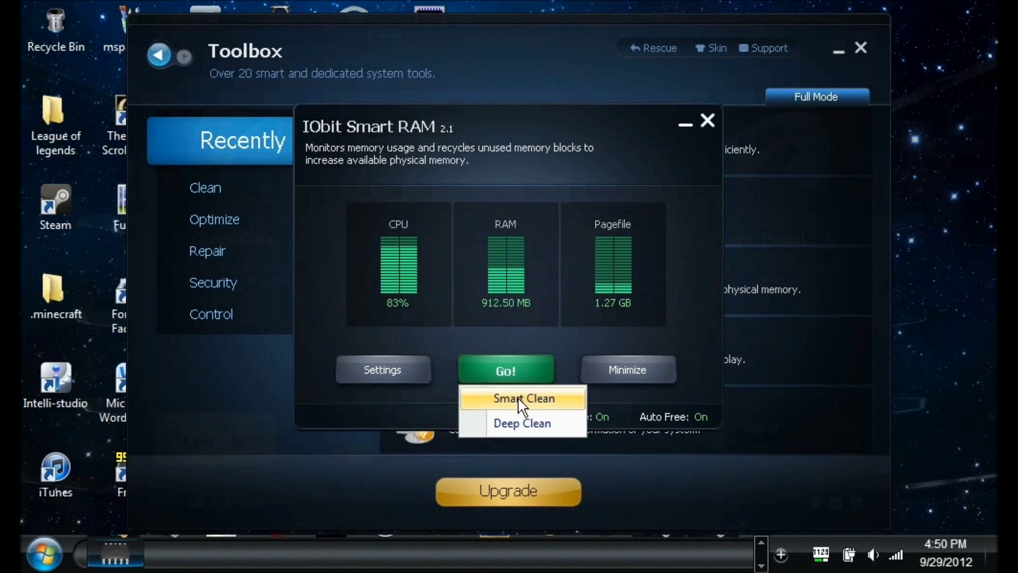
click(503, 424)
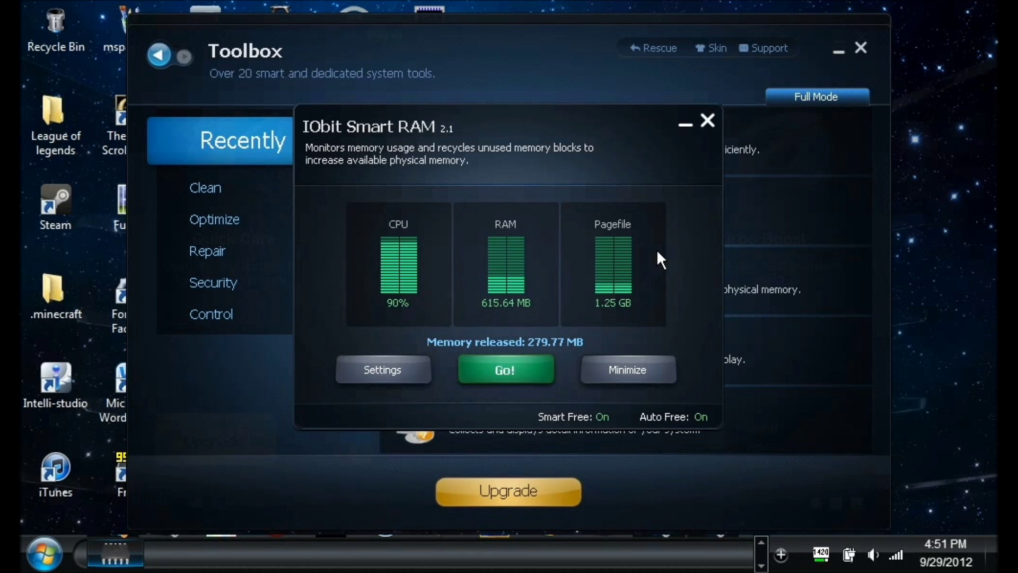
click(711, 120)
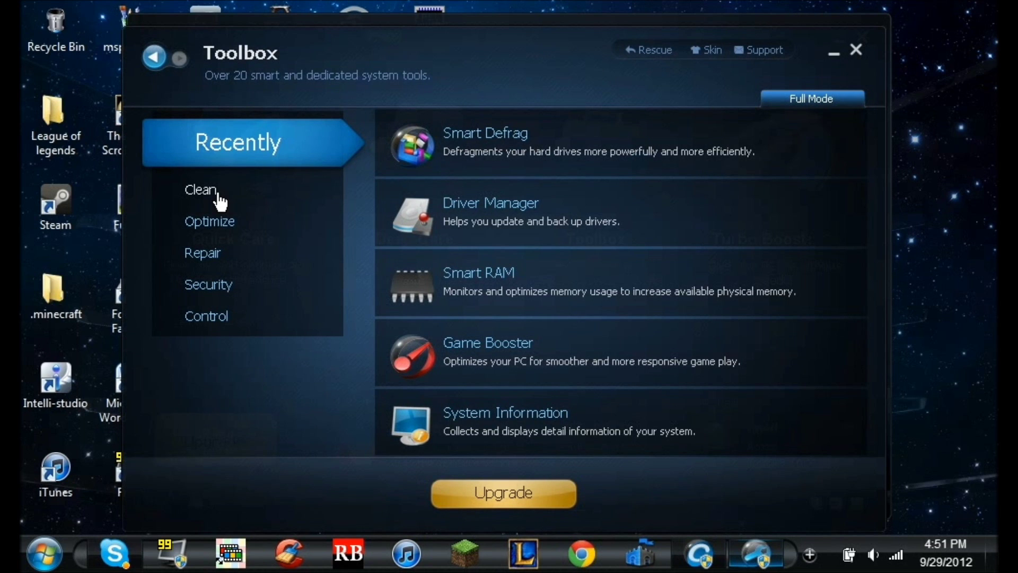
- Browse the Clean and Optimize tool lists, return to the main screen, and close Advanced SystemCare
click(218, 193)
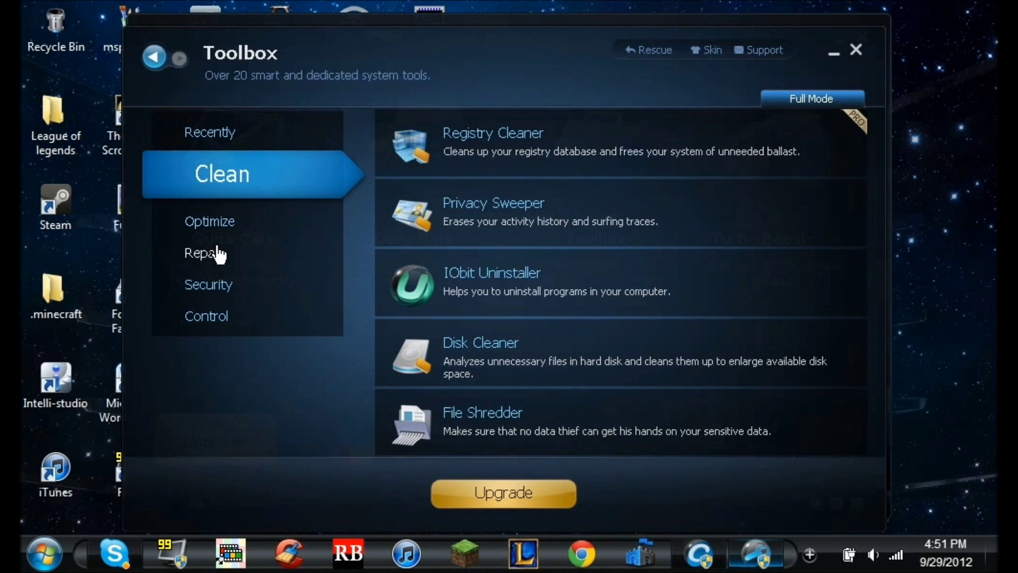
click(231, 232)
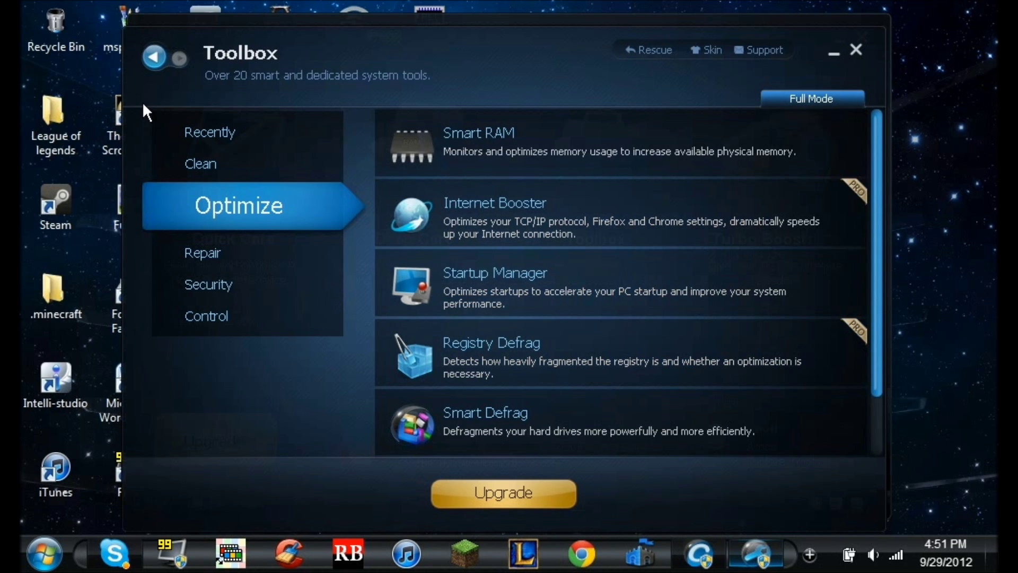
click(155, 58)
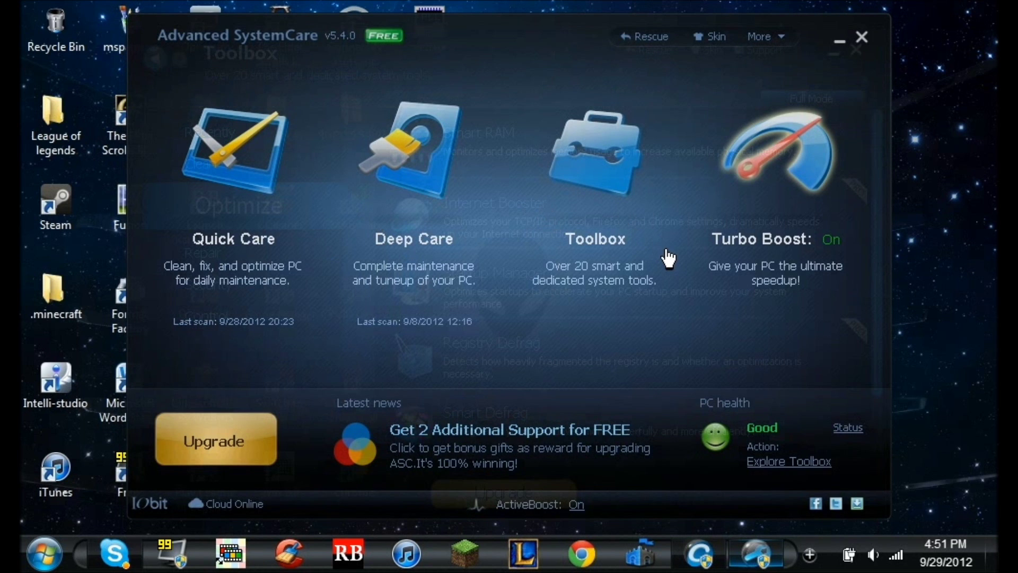
mouse_move(441, 227)
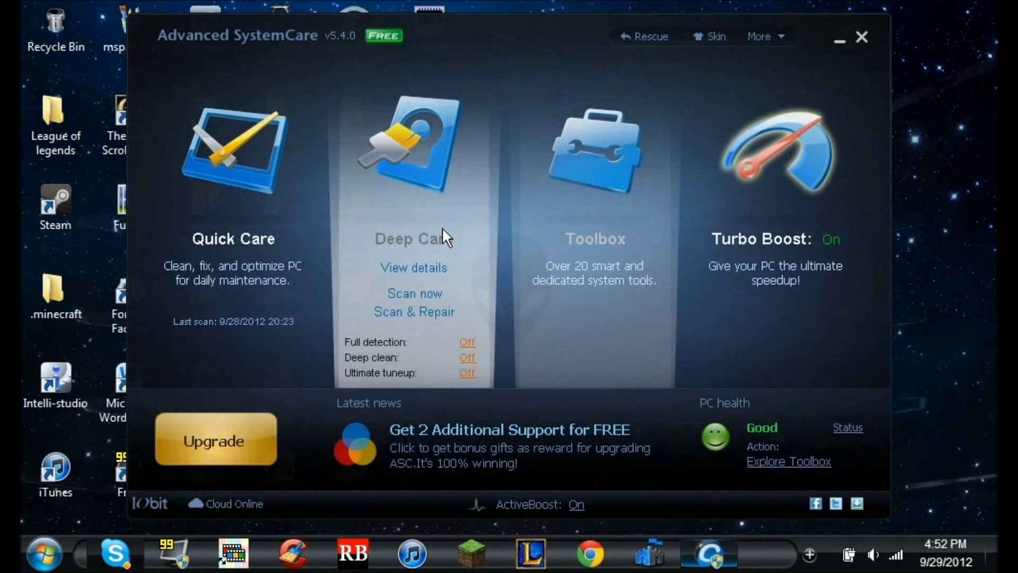
mouse_move(313, 234)
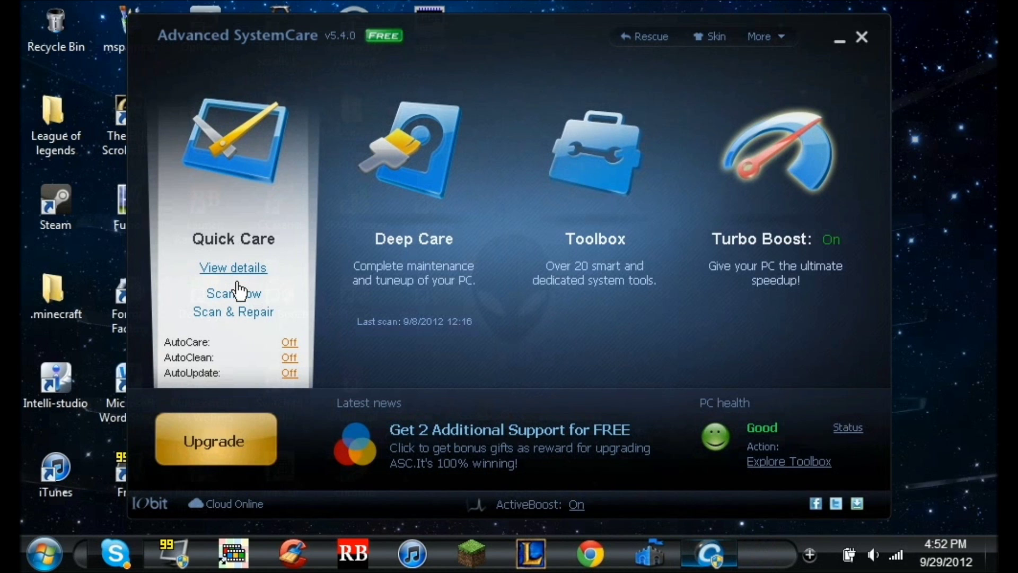
mouse_move(593, 154)
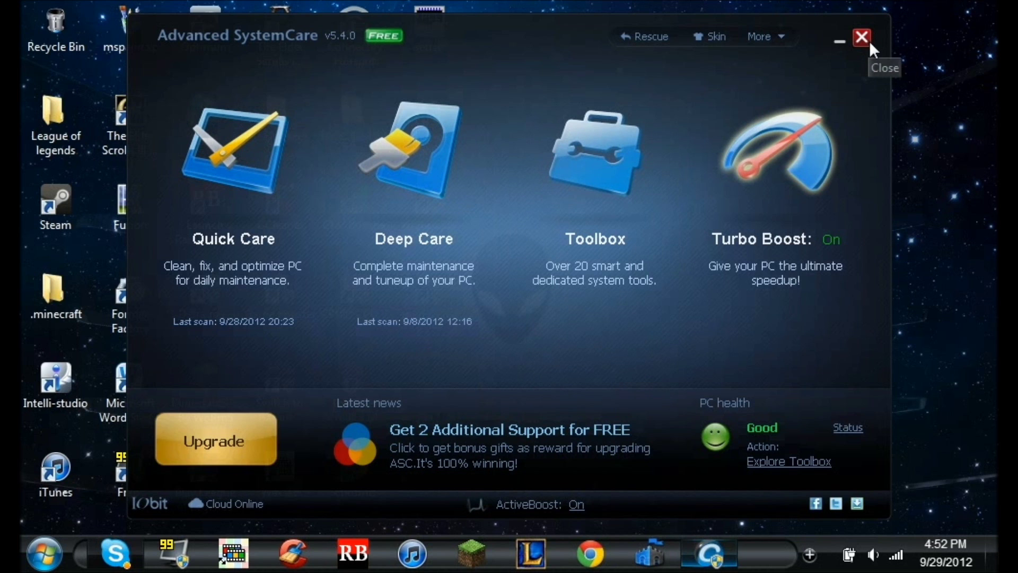
click(861, 37)
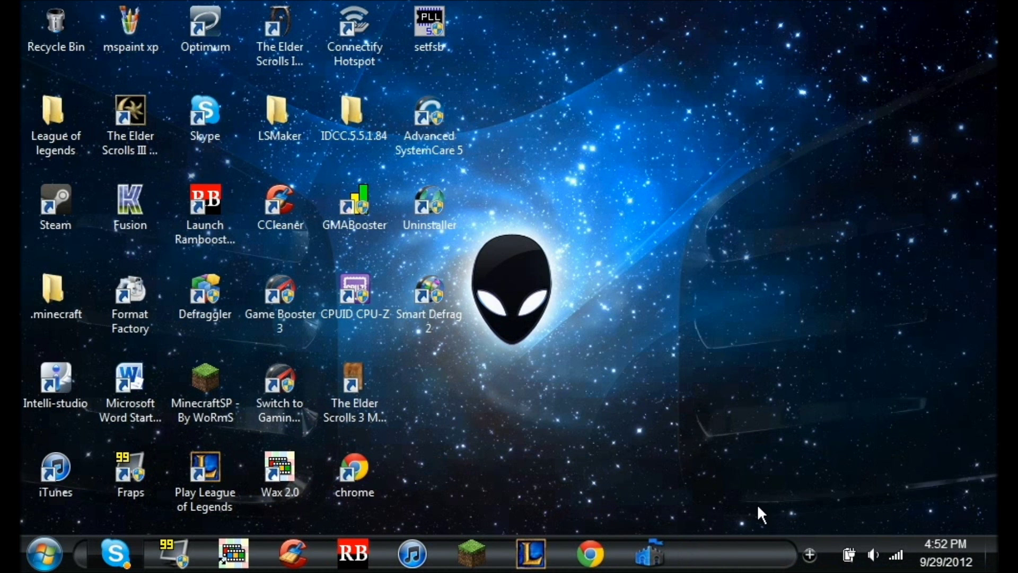
- Start RamBooster 2.0 from its desktop shortcut and bring up its window from the tray
click(808, 554)
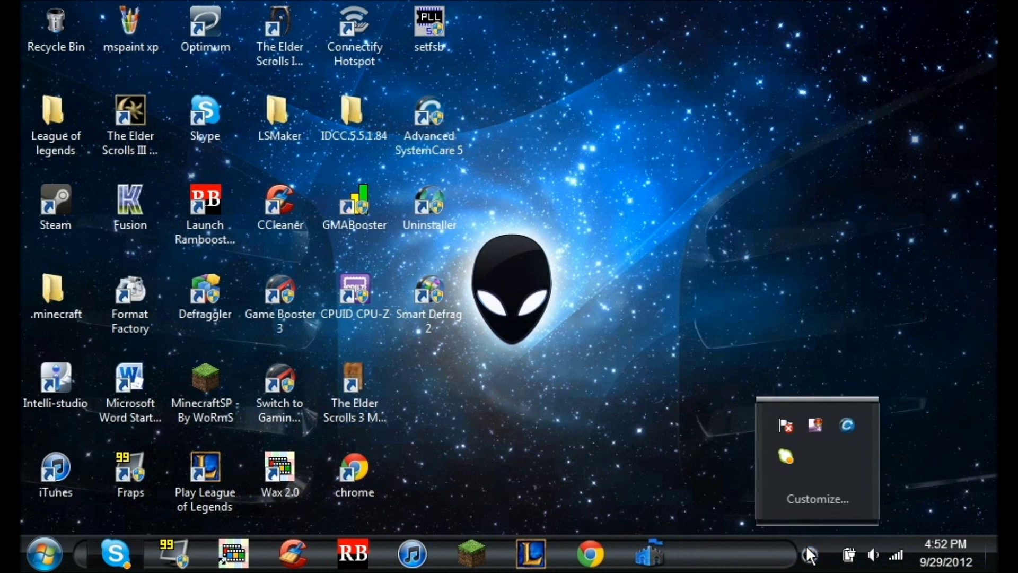
click(808, 554)
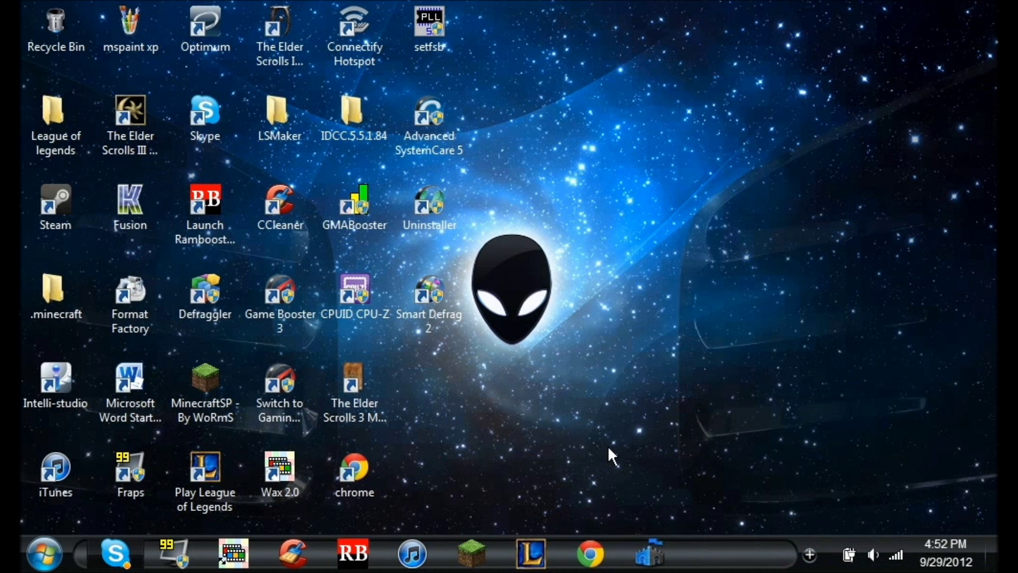
double_click(209, 194)
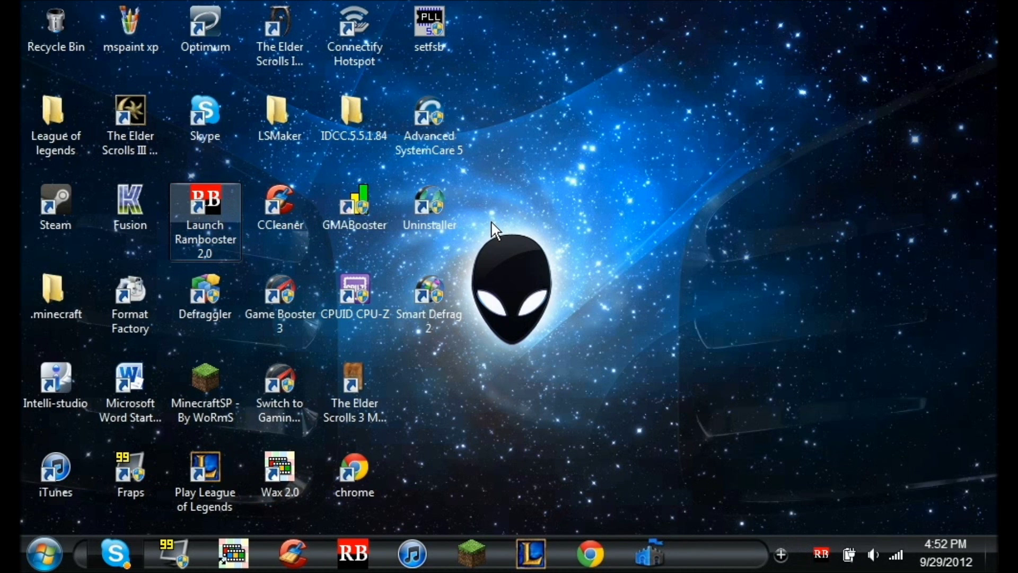
click(814, 555)
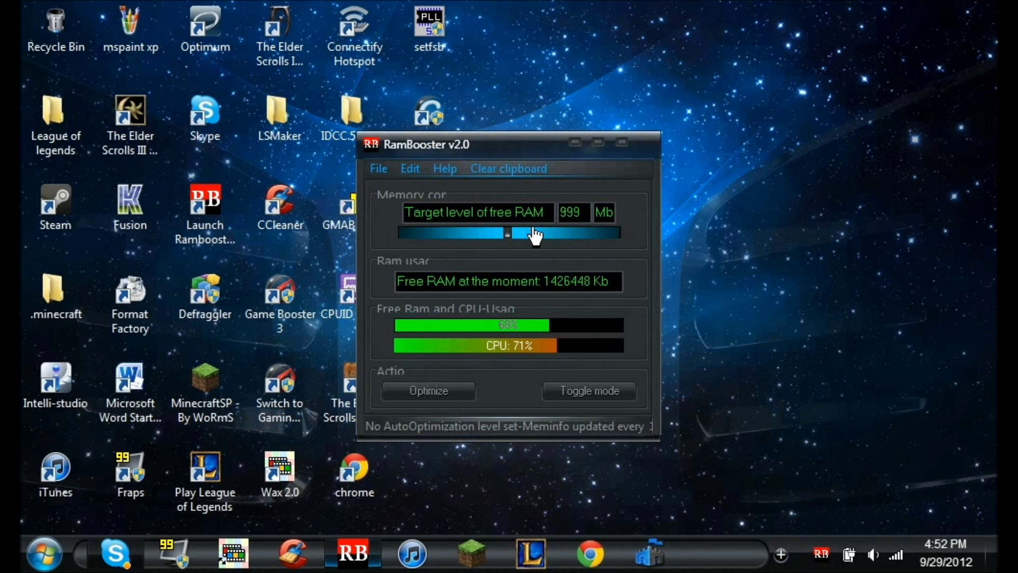
- Raise RamBooster's target free RAM to 1445 Mb, optimize memory, then hide the window
drag(507, 238, 555, 238)
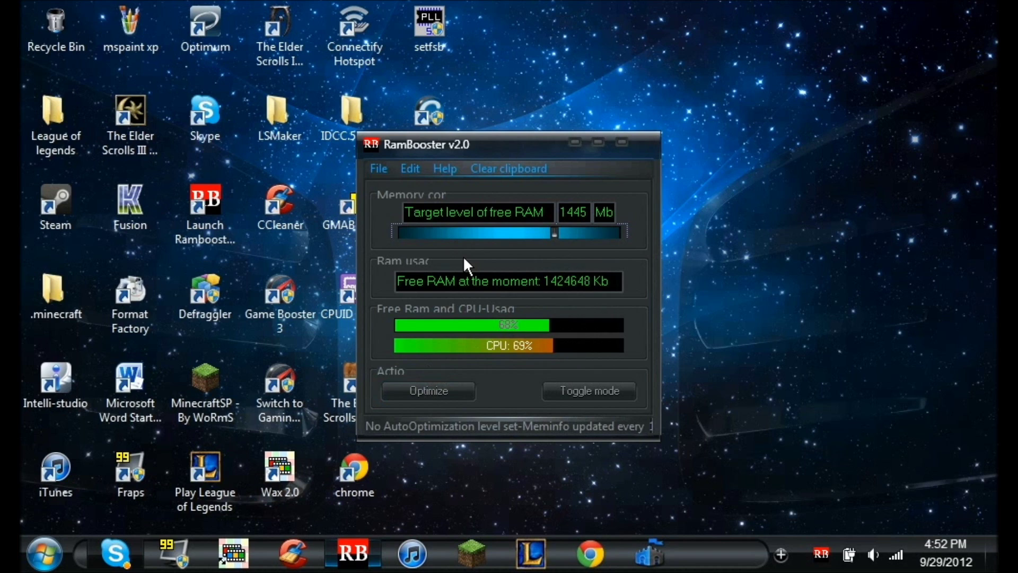
click(457, 395)
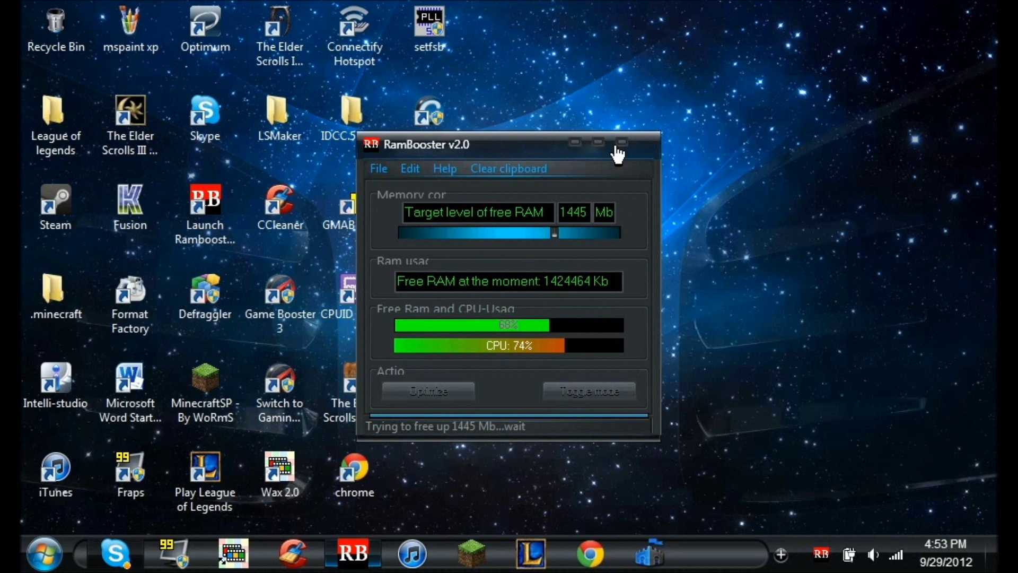
click(573, 139)
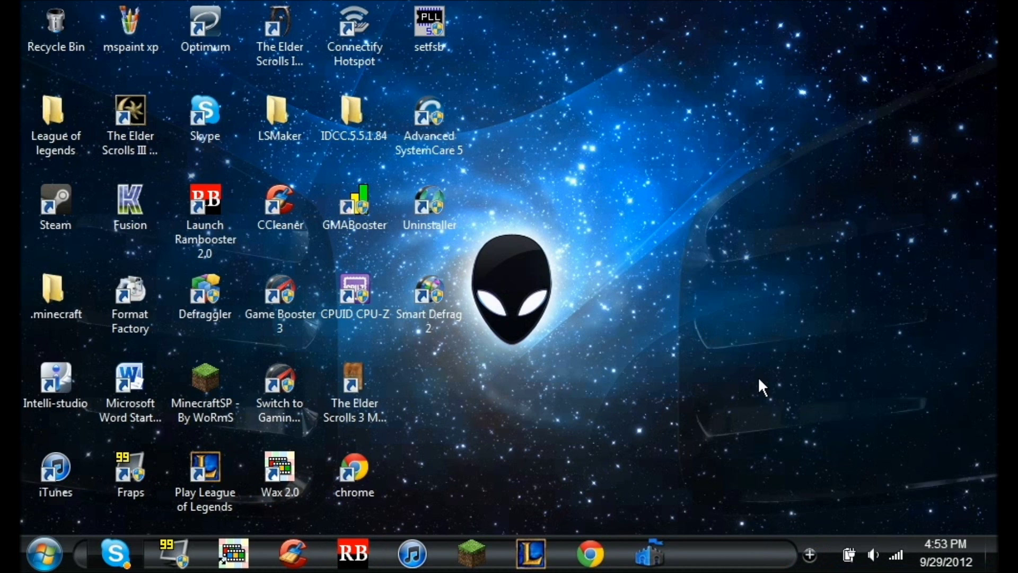
- Reopen RamBooster from the tray overflow, then hide it back to the tray
click(808, 554)
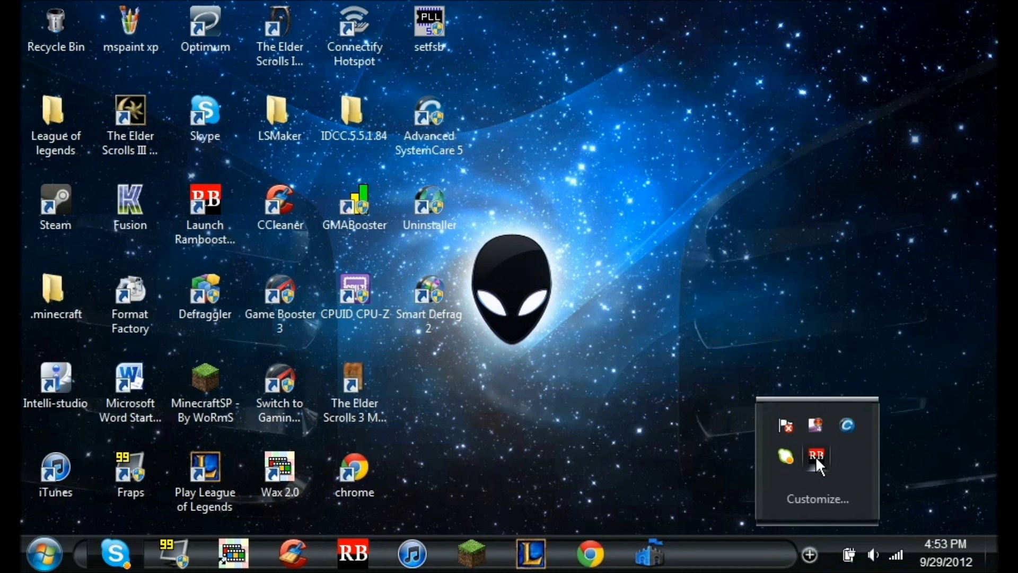
click(816, 456)
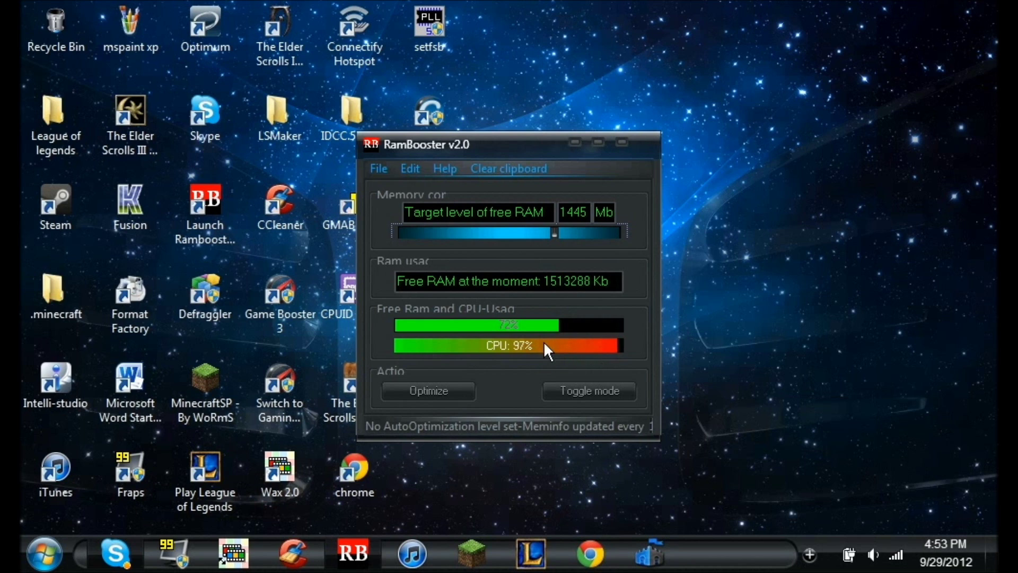
click(573, 140)
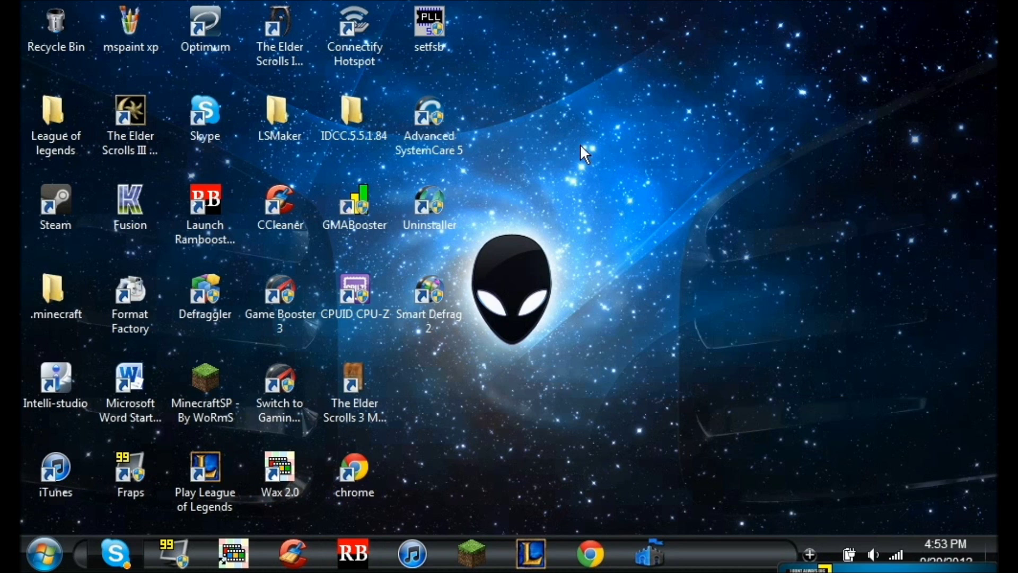